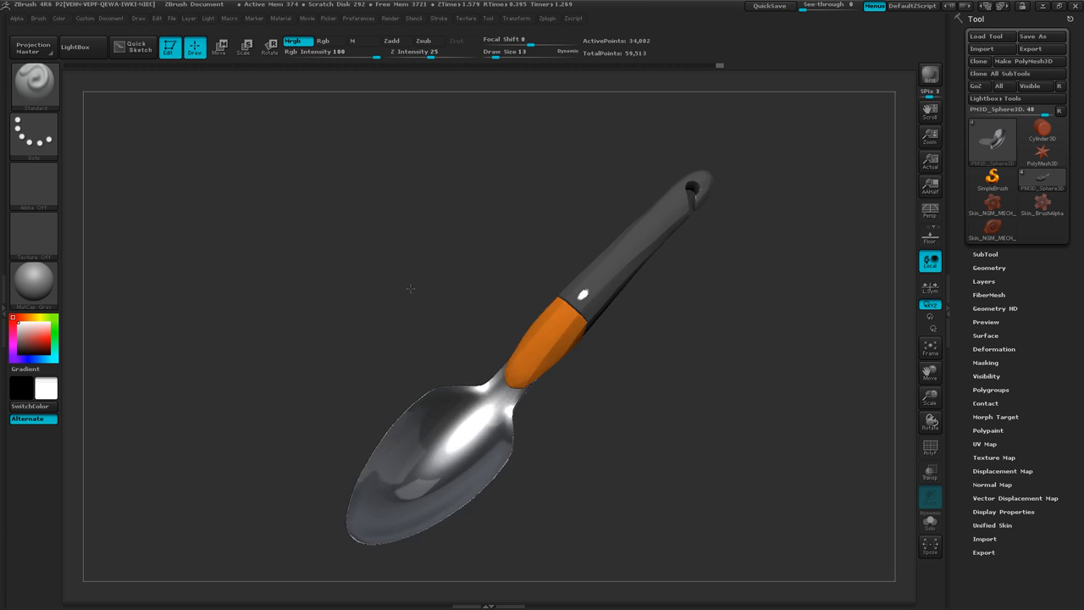
Render a Best Preview Render of the whole spoon, framed at an angle with the side interface hidden.
mouse_move(389, 279)
ctrl+right_down()
mouse_move(420, 300)
mouse_move(403, 290)
ctrl+right_up()
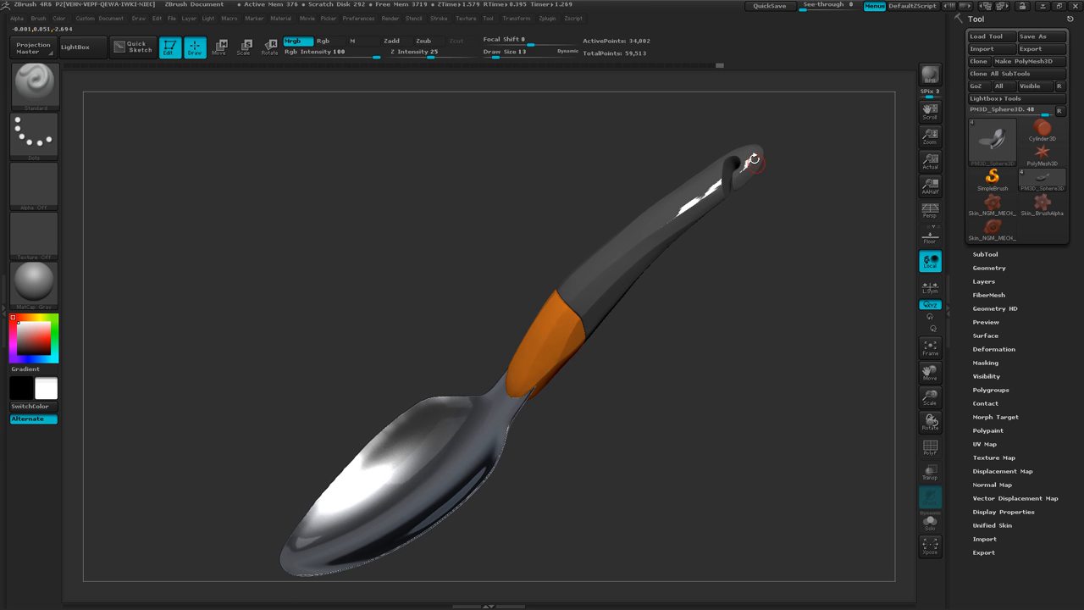
drag(471, 264, 495, 182)
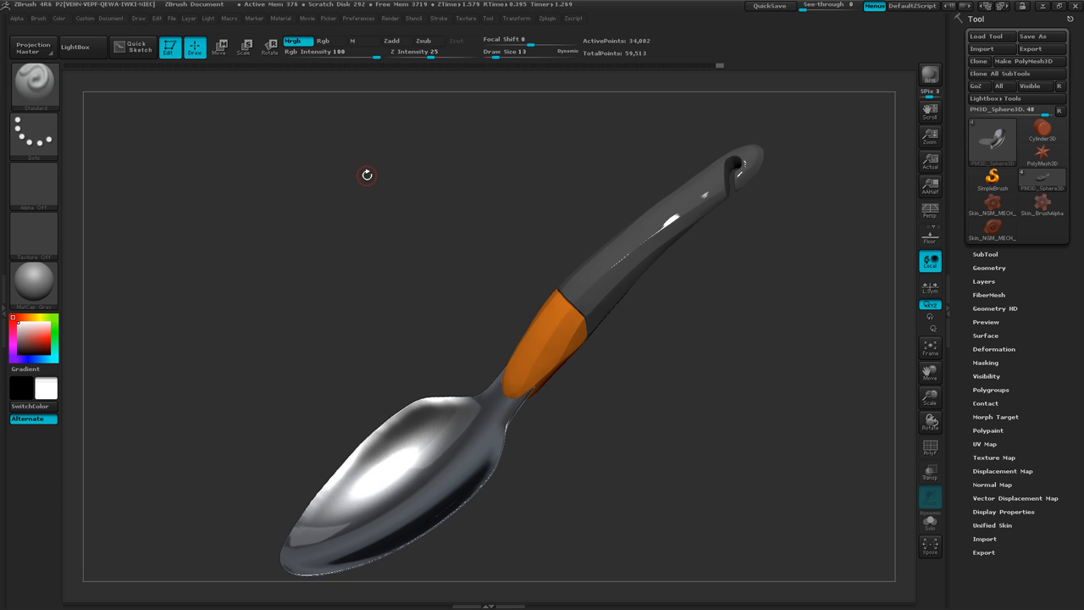
key(Tab)
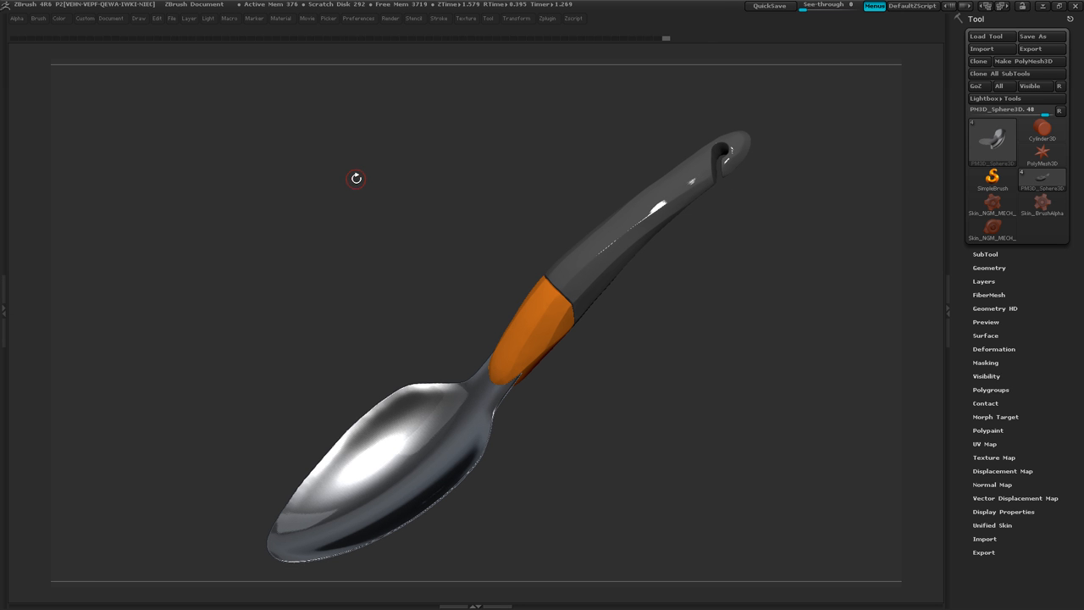
alt+drag(701, 365, 697, 343)
ctrl+right_drag(694, 351, 707, 347)
drag(695, 351, 699, 348)
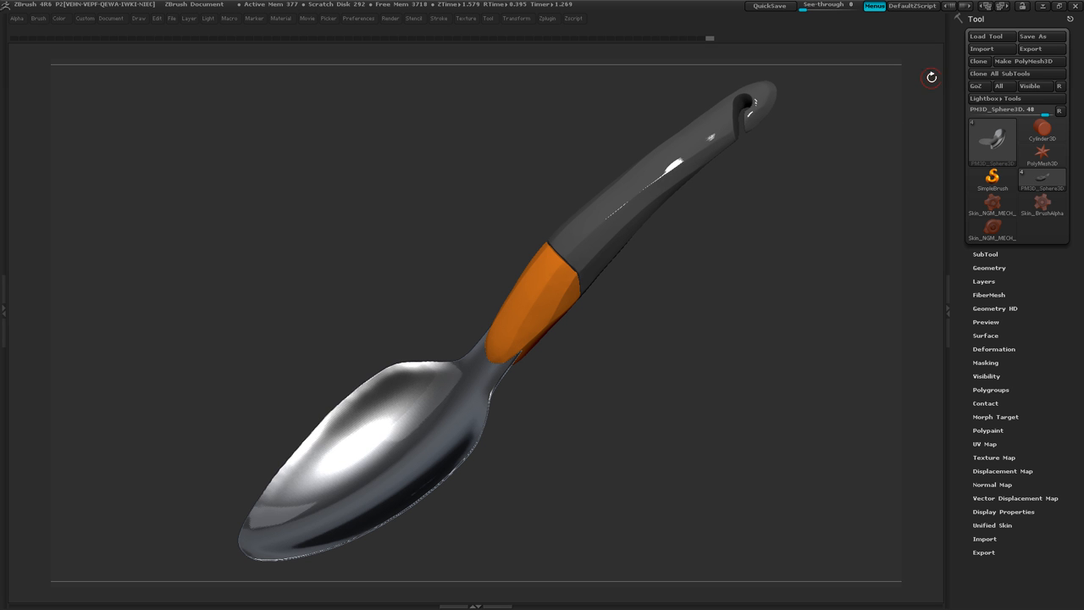
drag(704, 260, 705, 248)
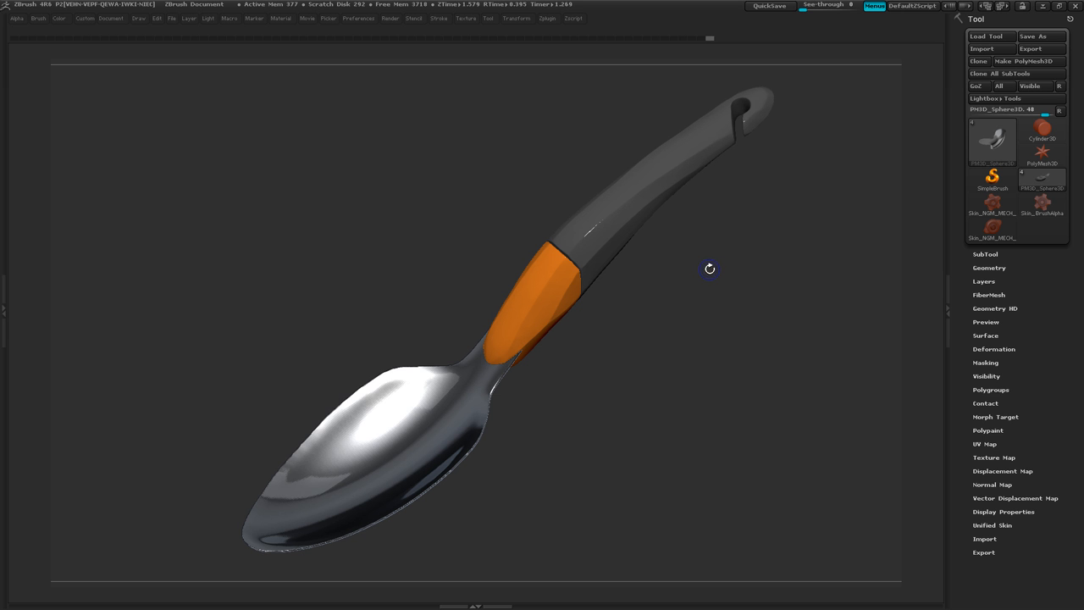
key(shift+r)
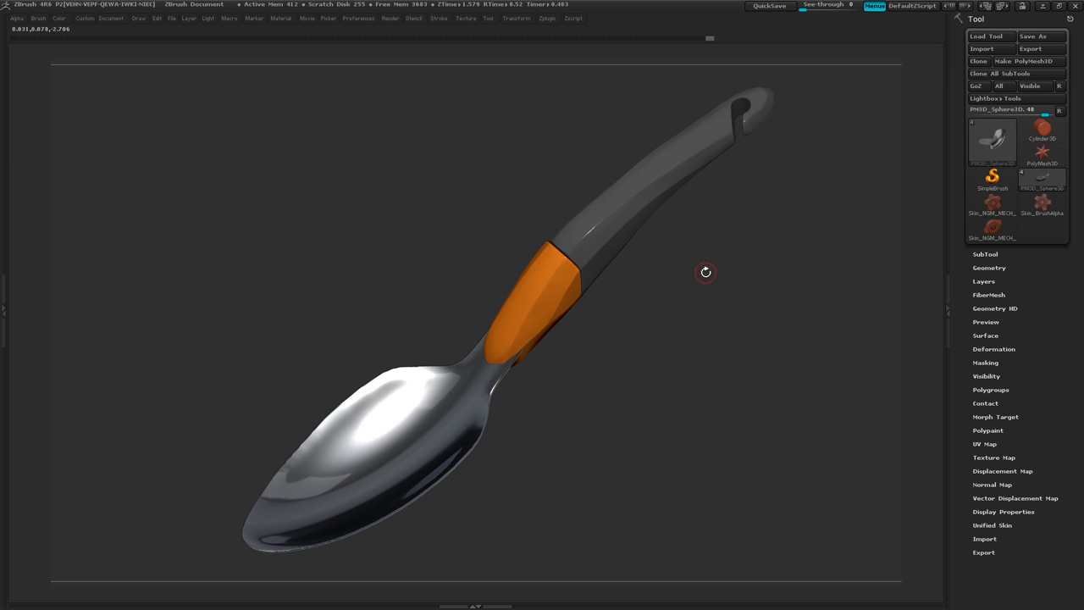
key(Tab)
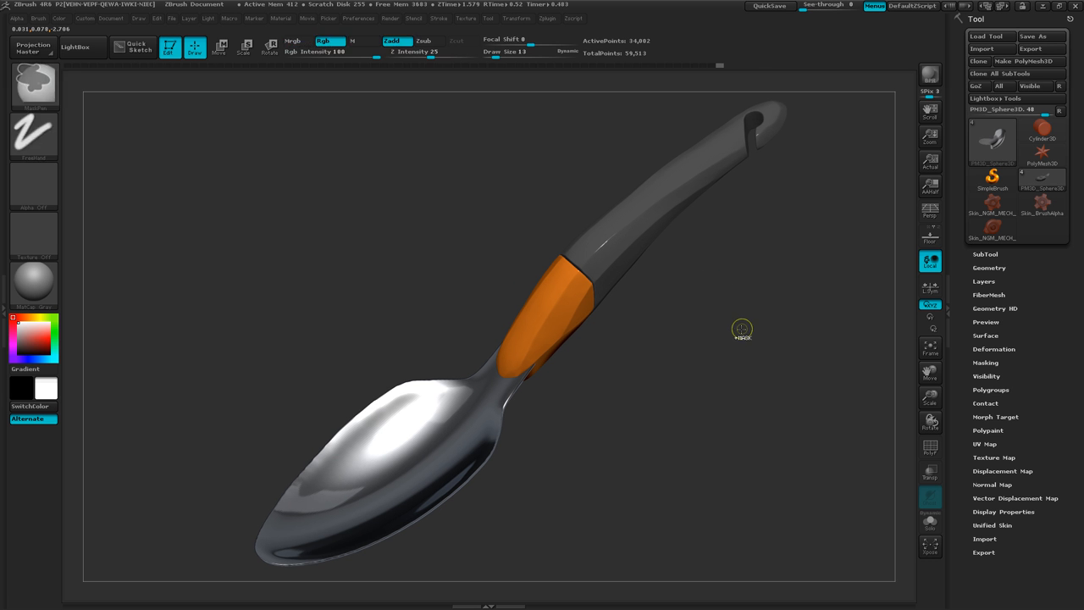
Explode the spoon's subtools with Xpose, view the separated parts, and bring them back together.
ctrl+right_drag(753, 328, 722, 324)
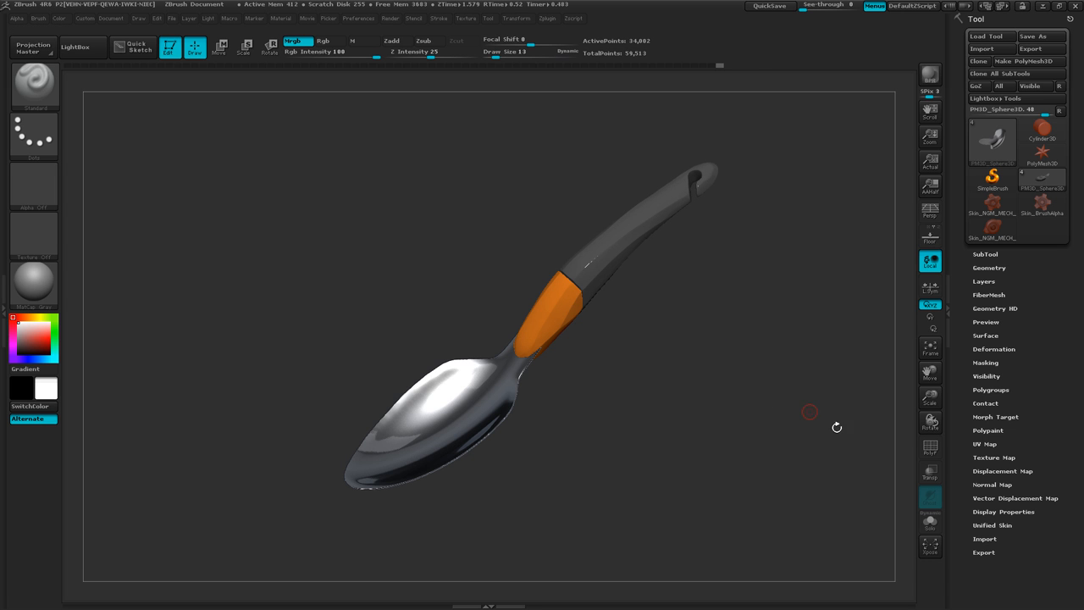
click(931, 548)
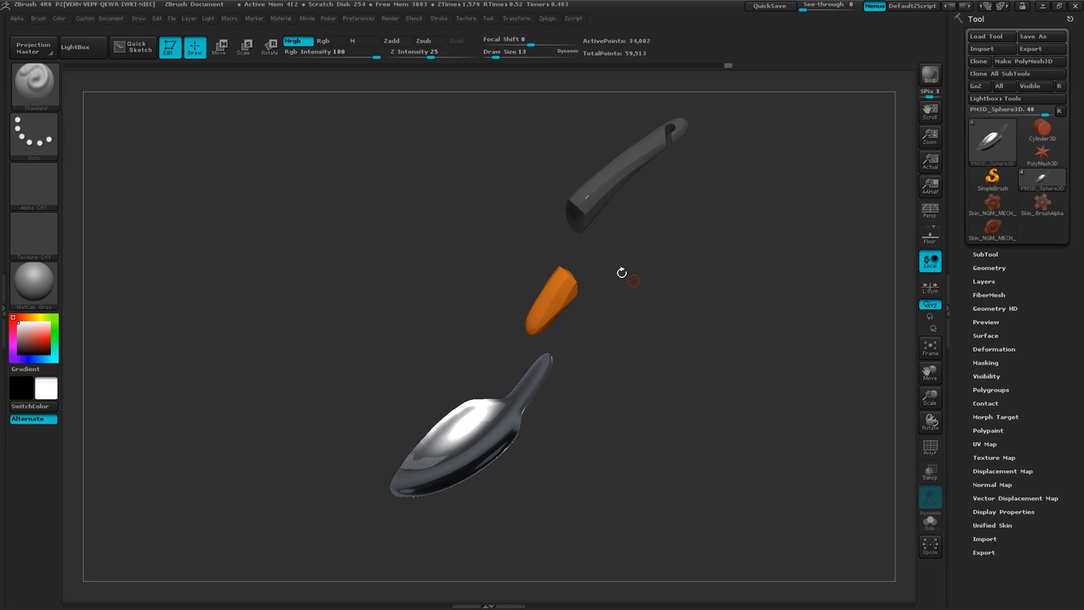
mouse_move(683, 321)
mouse_down()
mouse_move(692, 339)
mouse_move(671, 318)
mouse_move(690, 310)
mouse_up()
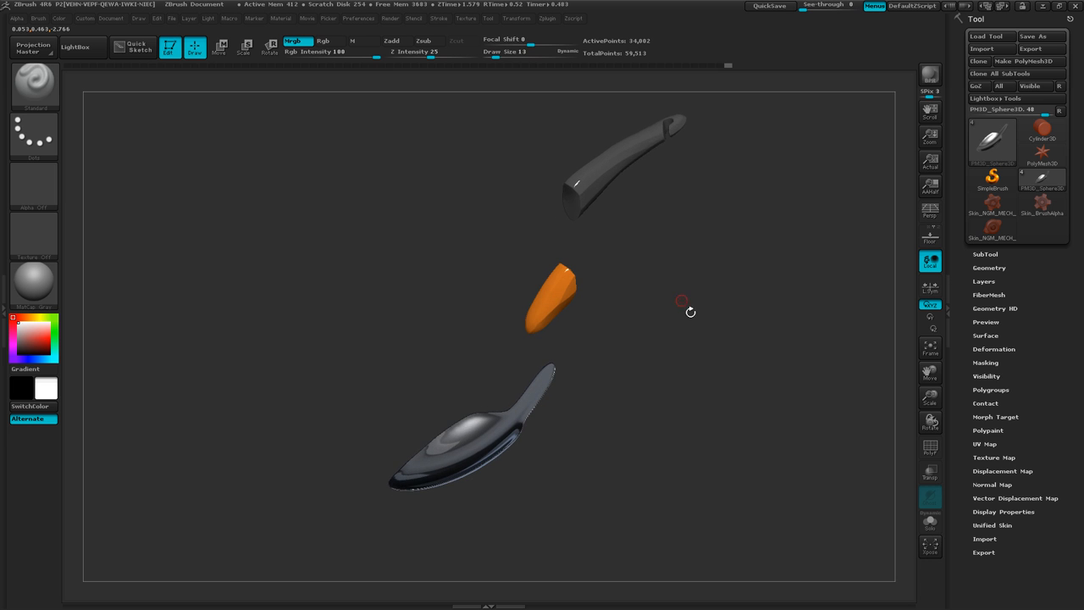
click(930, 549)
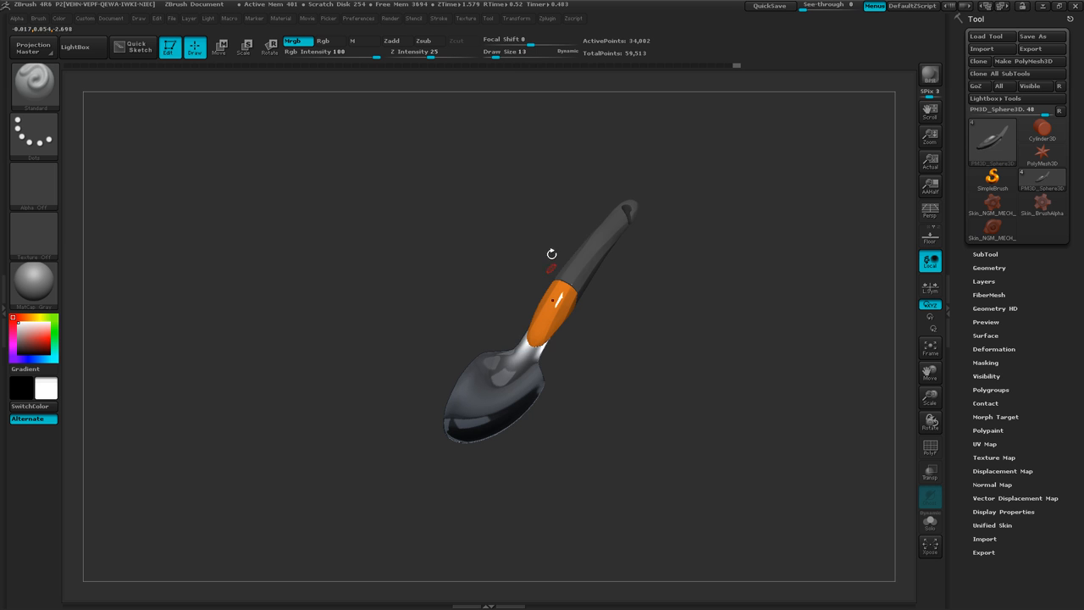
Separate the spoon's subtools again with Xpose, examine the parts from several angles, and reassemble them.
click(516, 19)
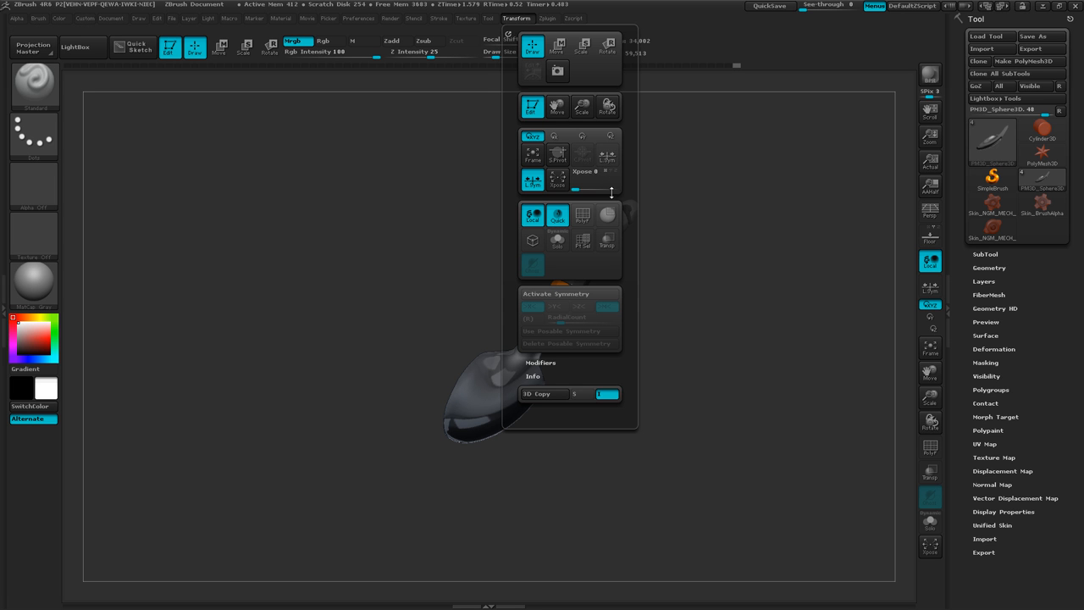
click(558, 178)
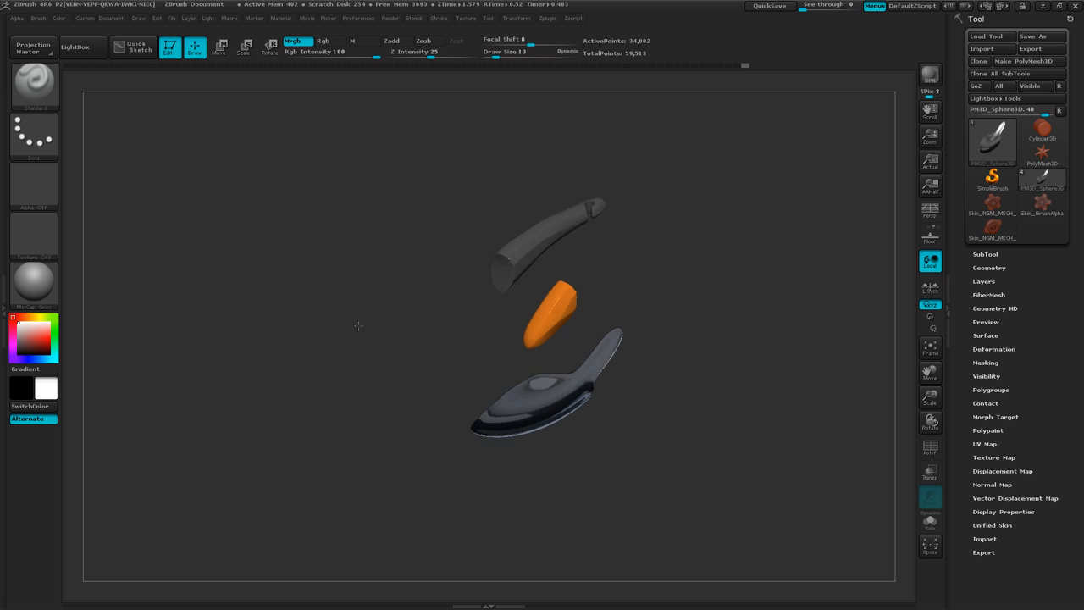
drag(467, 300, 494, 315)
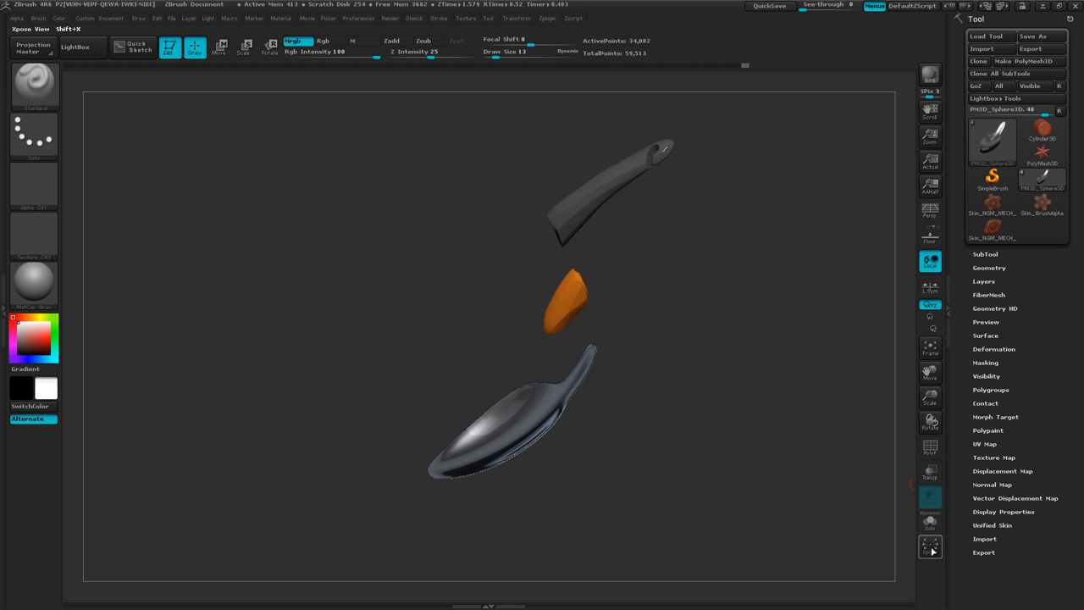
mouse_move(626, 342)
mouse_down()
mouse_move(677, 322)
mouse_move(666, 322)
mouse_move(667, 301)
mouse_move(693, 274)
mouse_up()
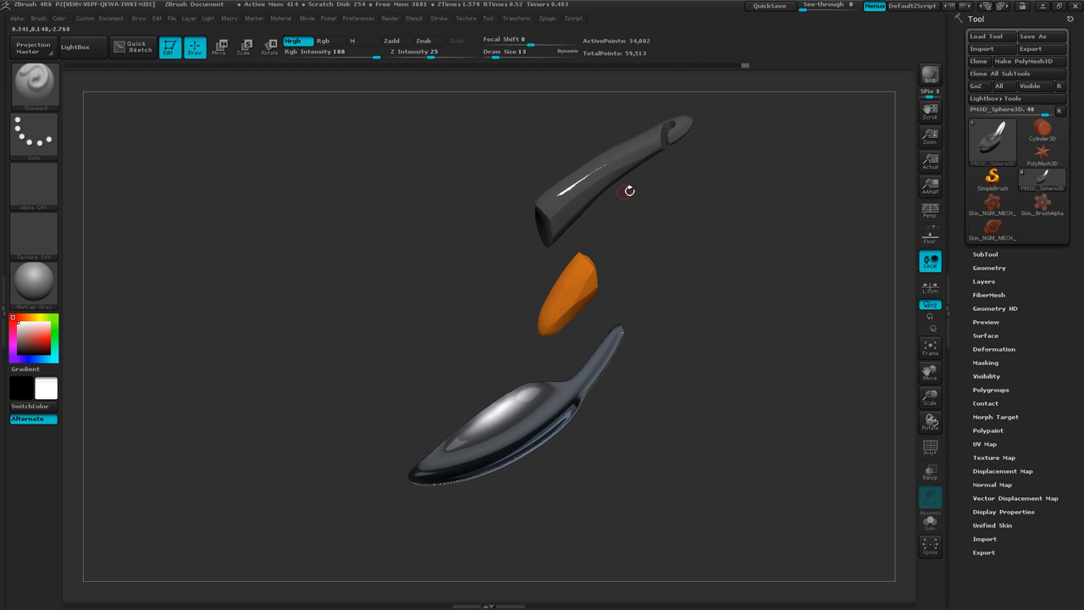
click(930, 547)
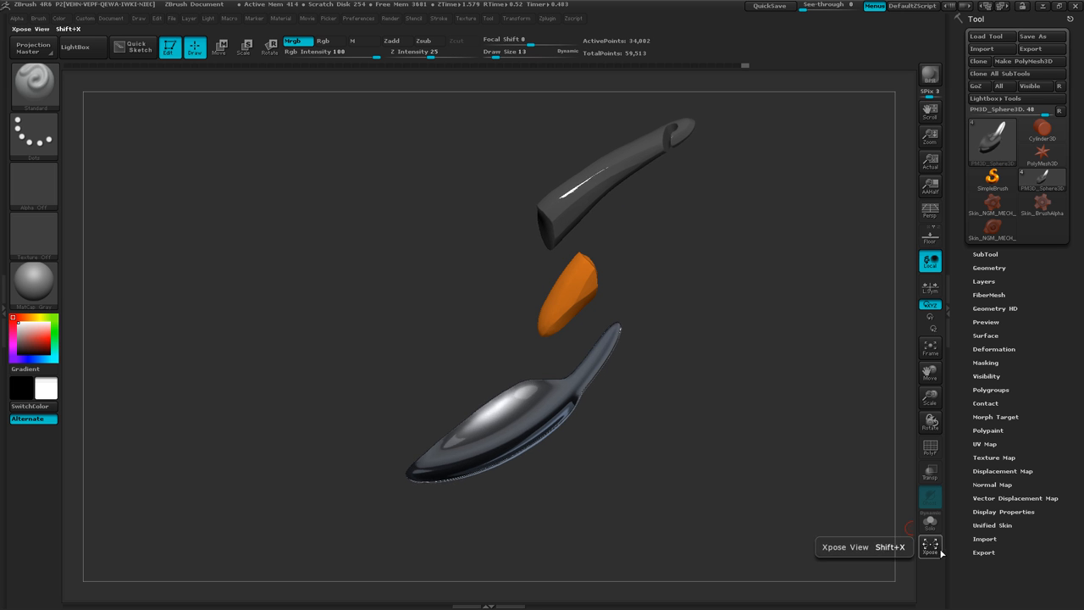
mouse_move(511, 257)
mouse_down()
mouse_move(530, 253)
mouse_move(498, 262)
mouse_move(513, 285)
mouse_move(514, 254)
mouse_move(454, 242)
mouse_move(481, 253)
mouse_move(503, 243)
mouse_up()
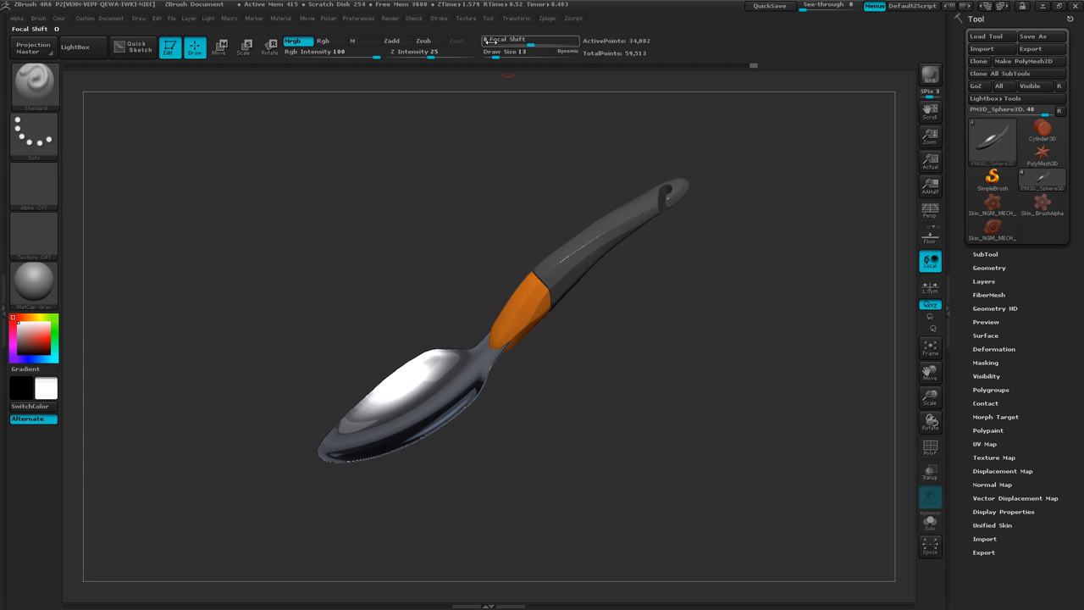
Try different Xpose amounts on the spoon, spreading the parts to 49, returning to 0, and spreading them once more.
click(517, 18)
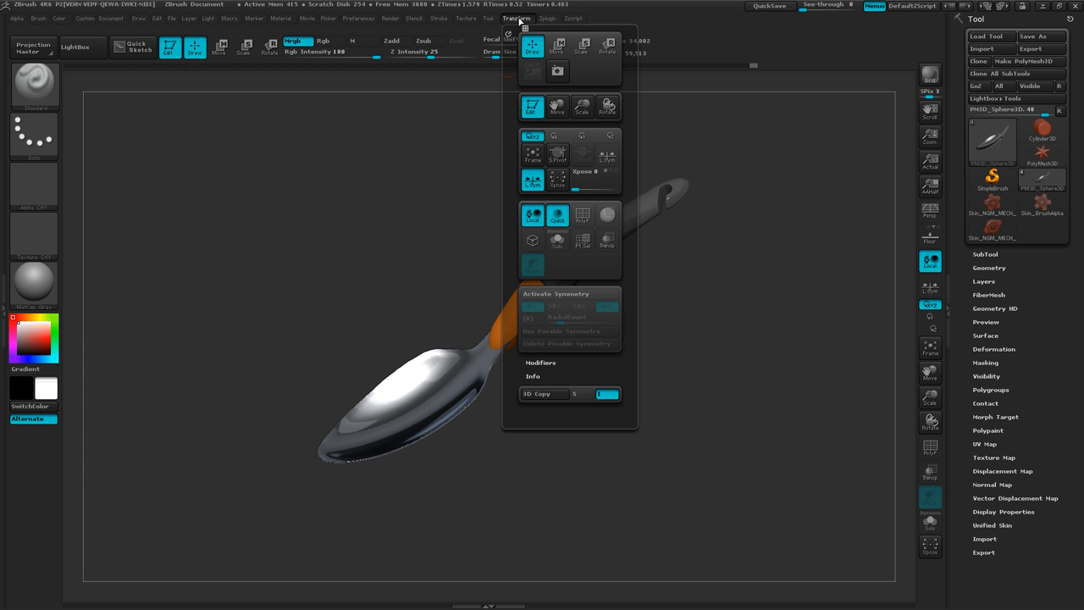
click(587, 188)
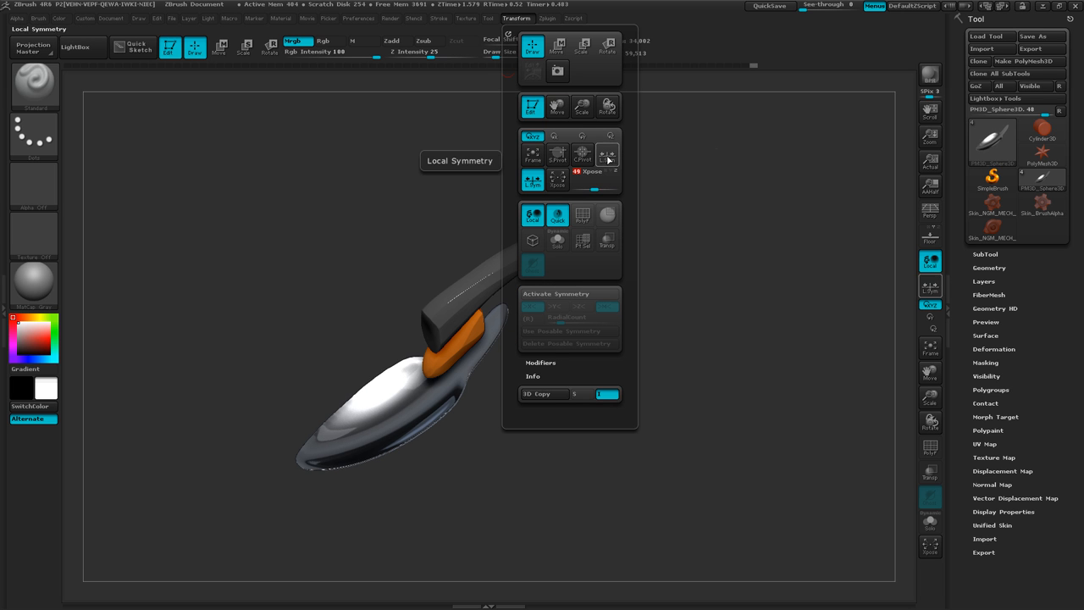
drag(594, 188, 563, 190)
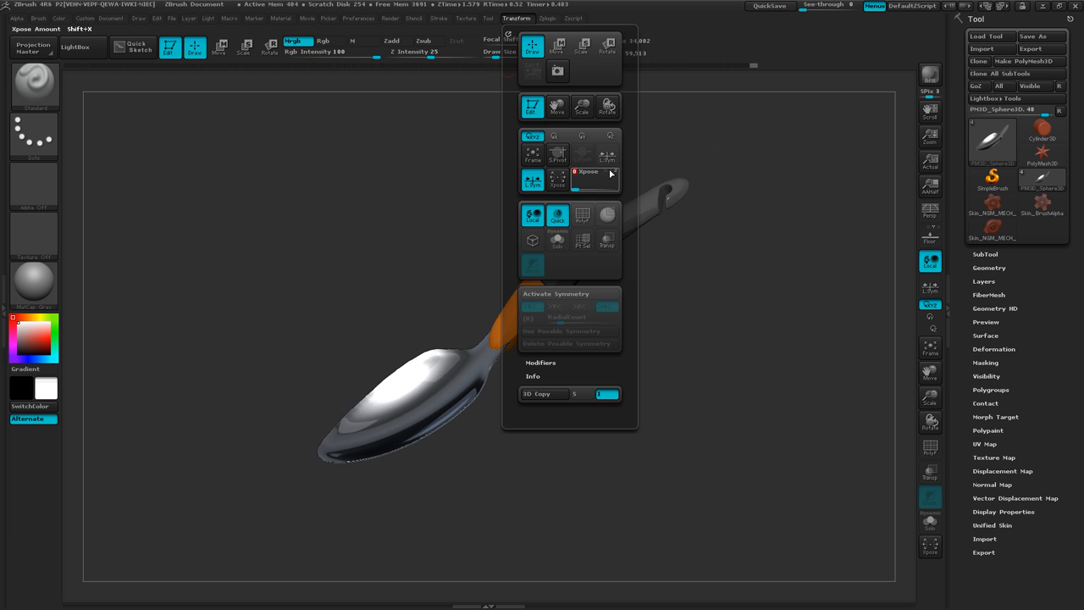
click(589, 189)
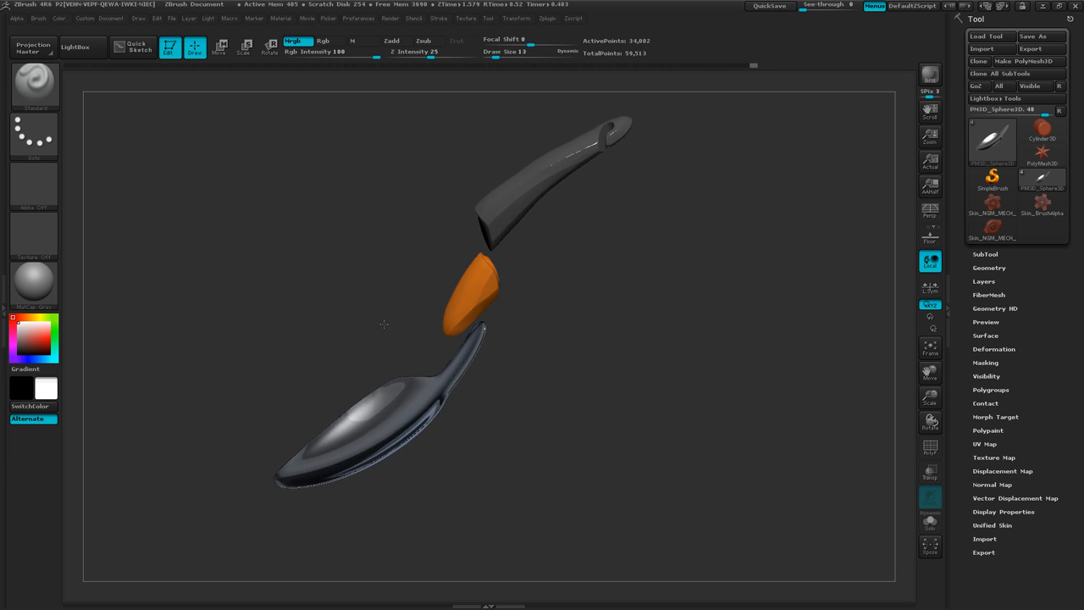
mouse_move(384, 323)
mouse_down()
mouse_move(376, 314)
mouse_move(392, 325)
mouse_up()
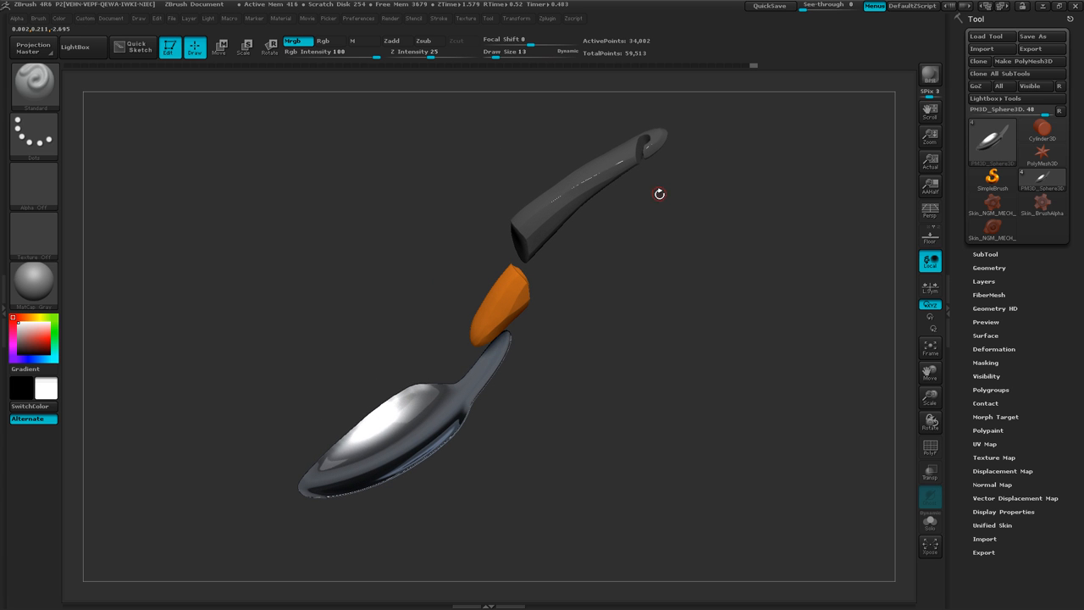
Toggle the Xpose view of the spoon parts, leaving the spoon assembled.
click(932, 549)
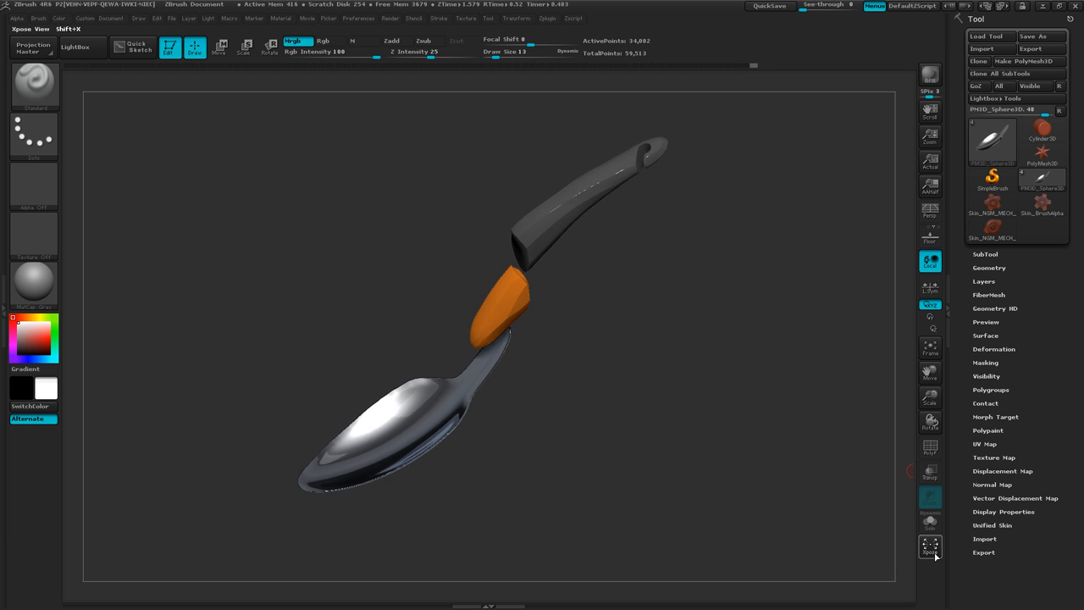
click(933, 551)
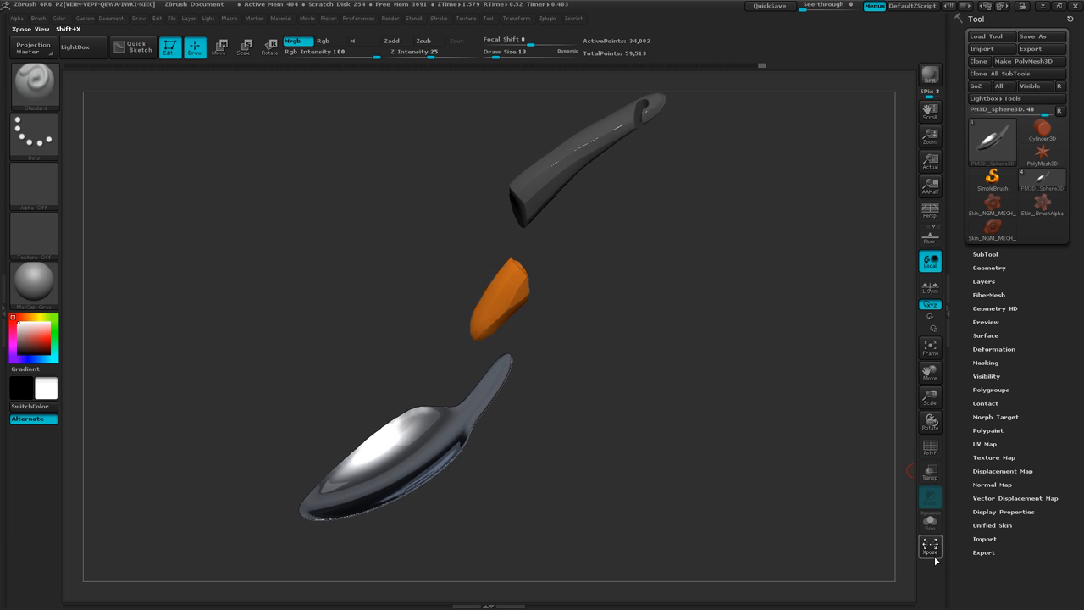
click(935, 548)
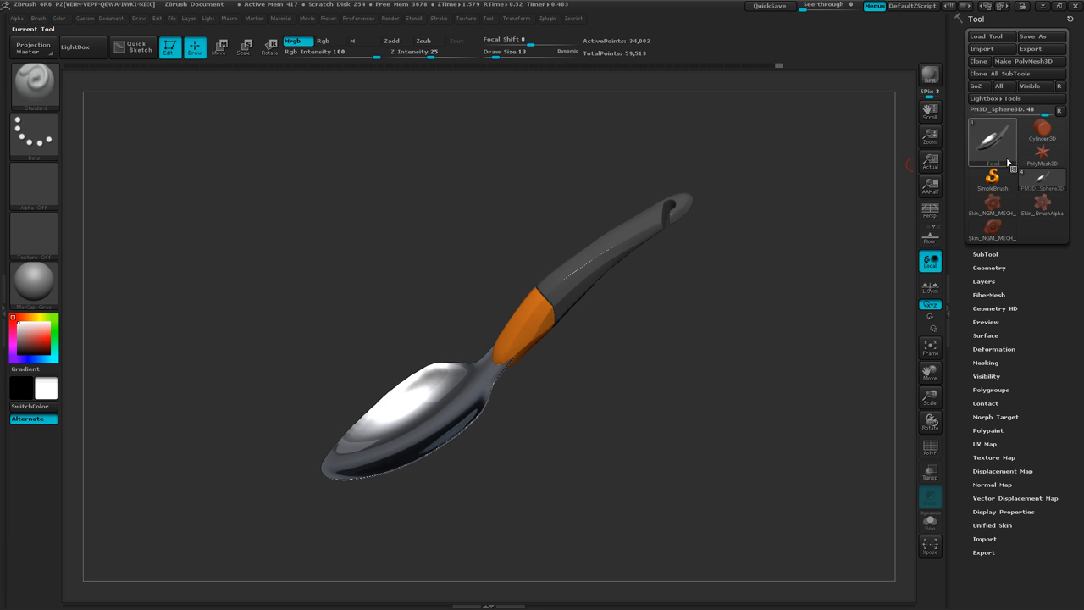
Leave Edit mode, clear the spoon from the canvas, and load the alpha NGM_MECH_PROP_14.PSD from LightBox.
click(168, 51)
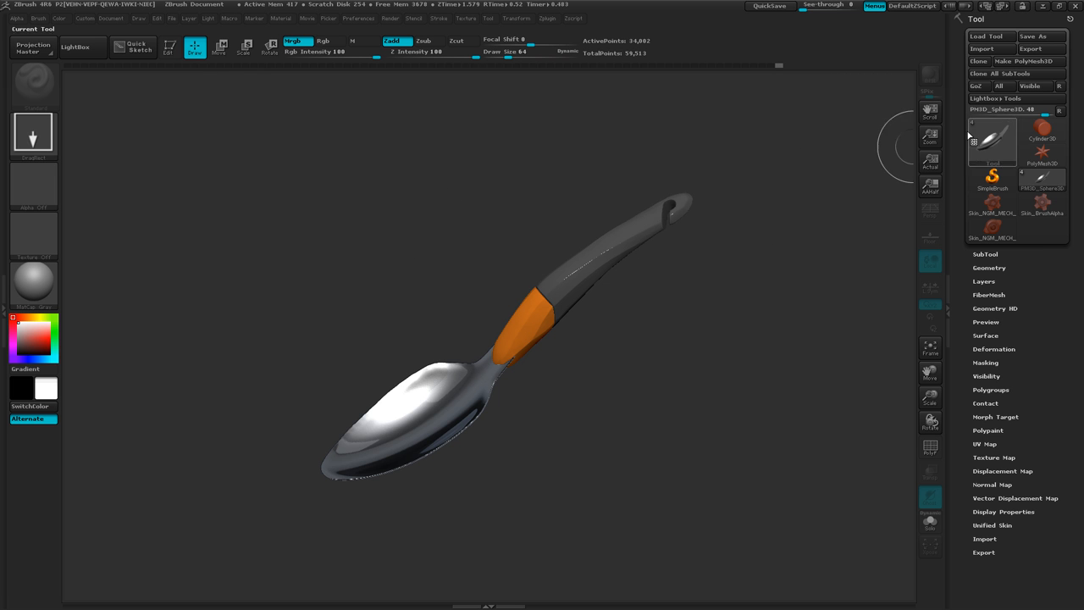
key(ctrl+n)
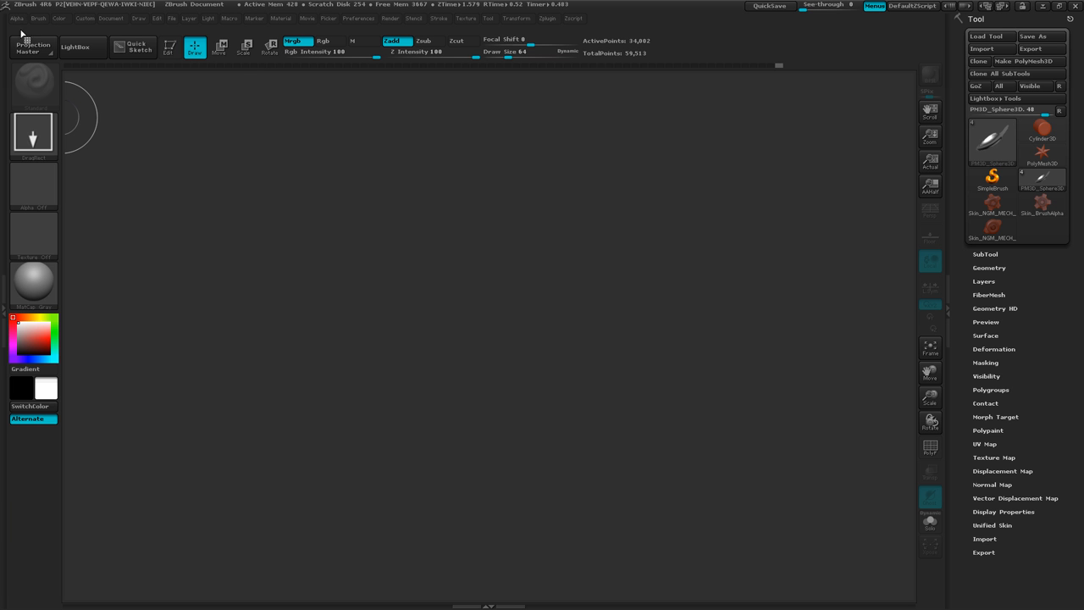
click(79, 50)
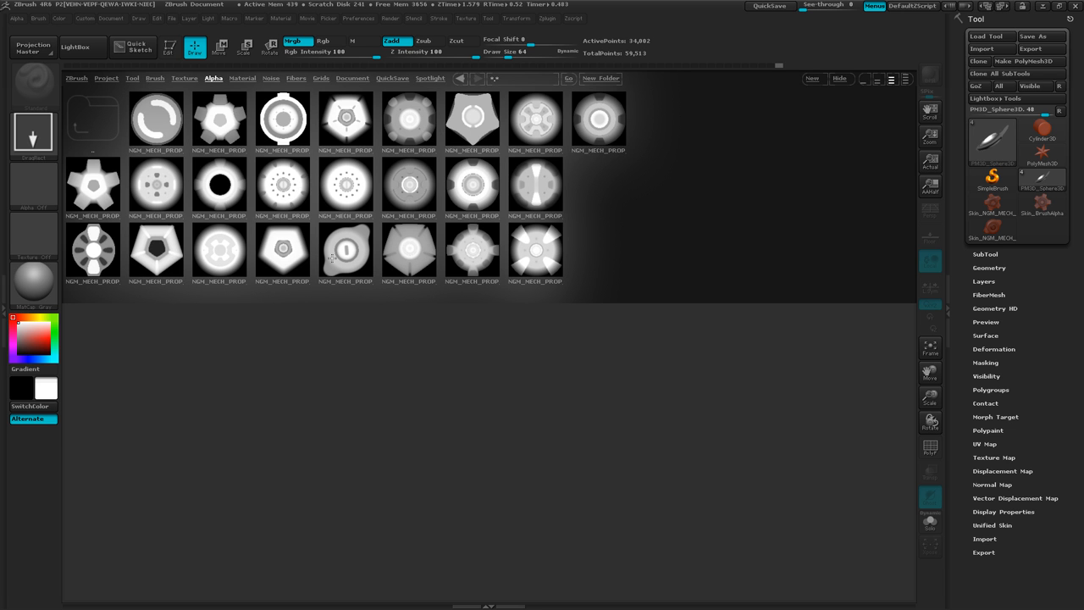
click(344, 247)
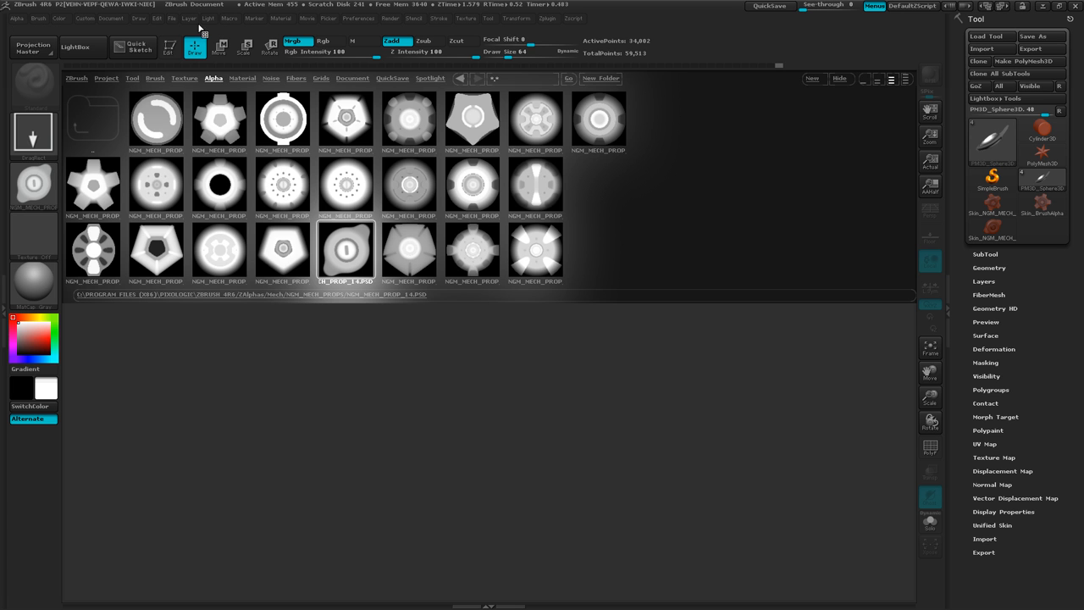
click(77, 48)
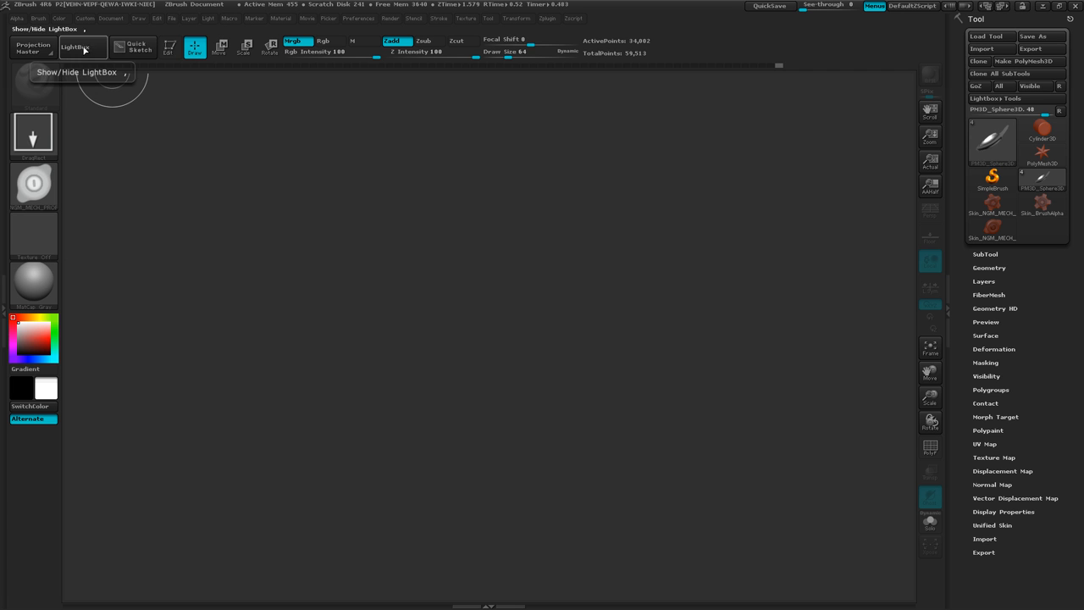
Convert the mechanical alpha into a double-sided 3D mesh with a mesh resolution of 256.
click(17, 19)
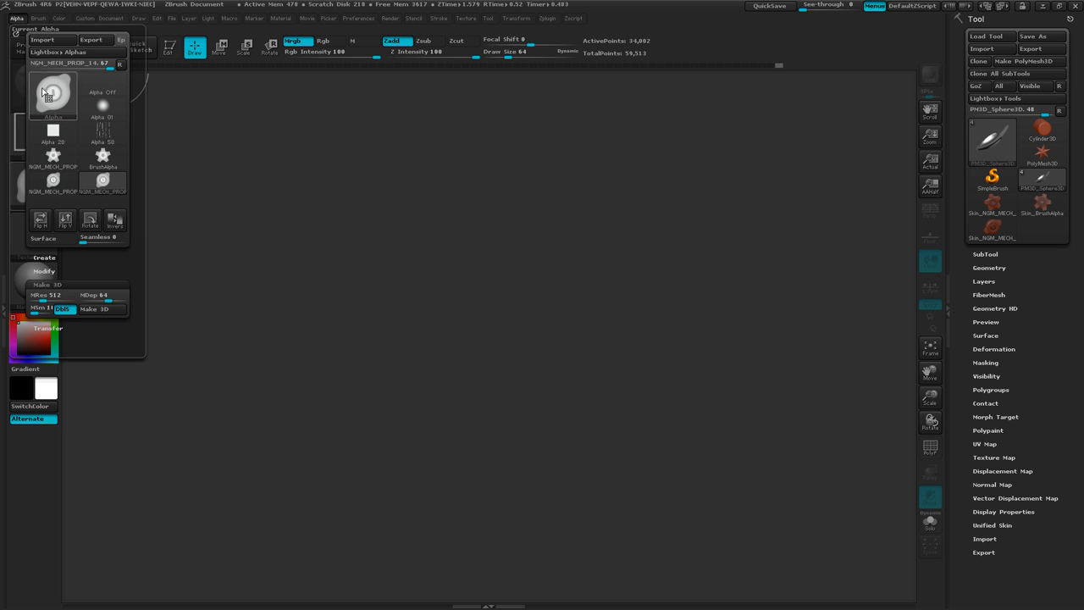
click(59, 284)
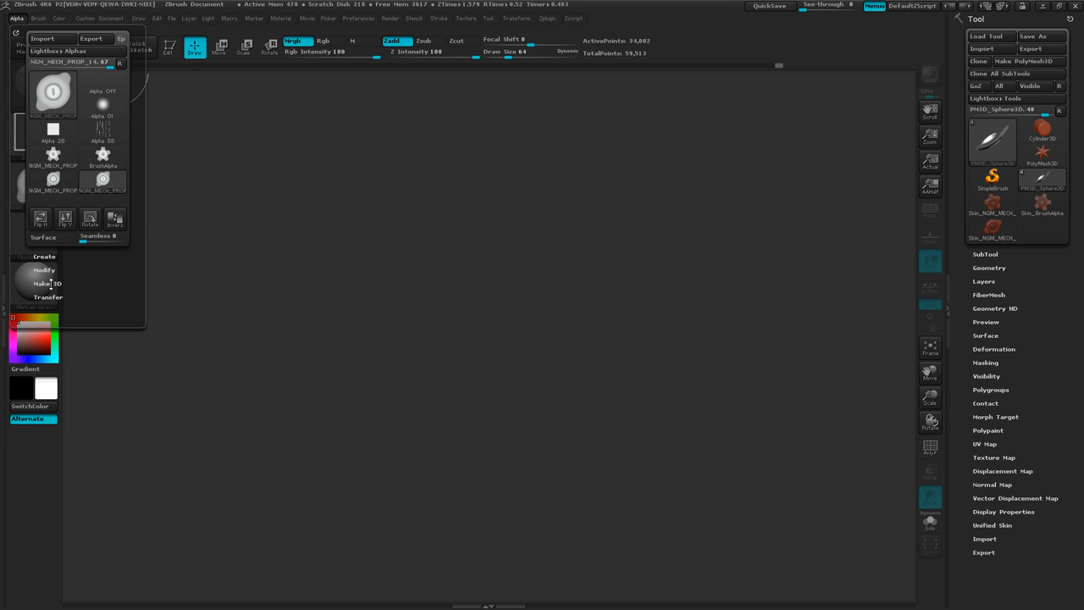
click(54, 284)
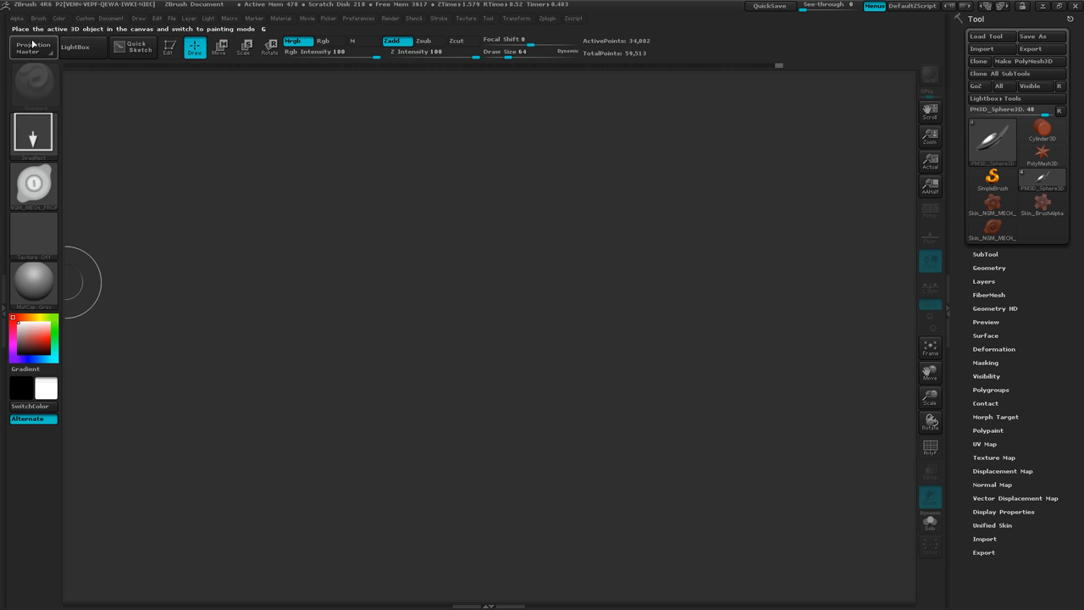
click(18, 19)
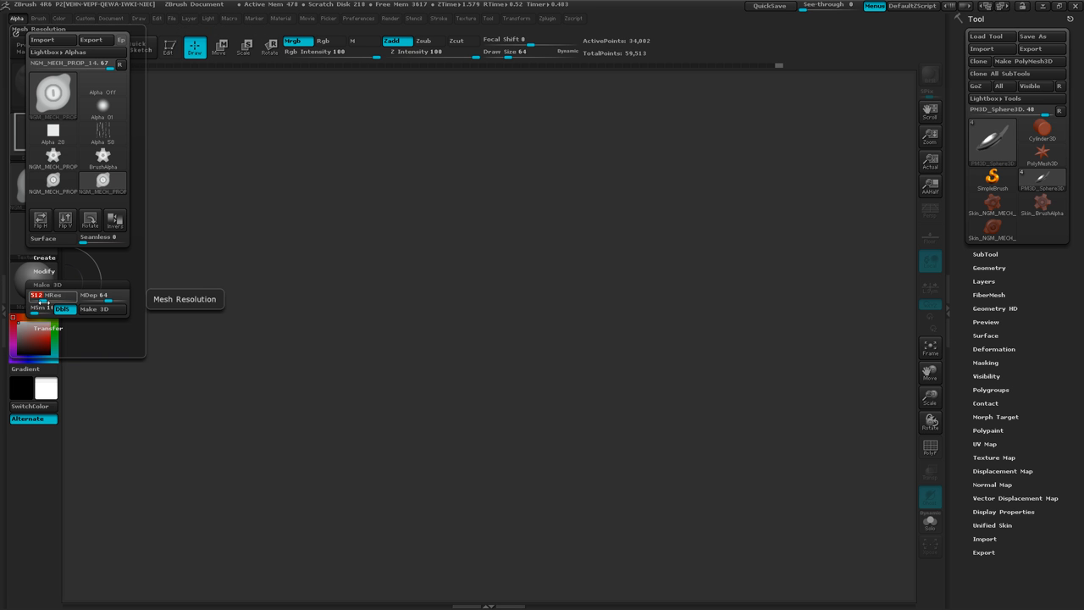
text(256)
click(100, 297)
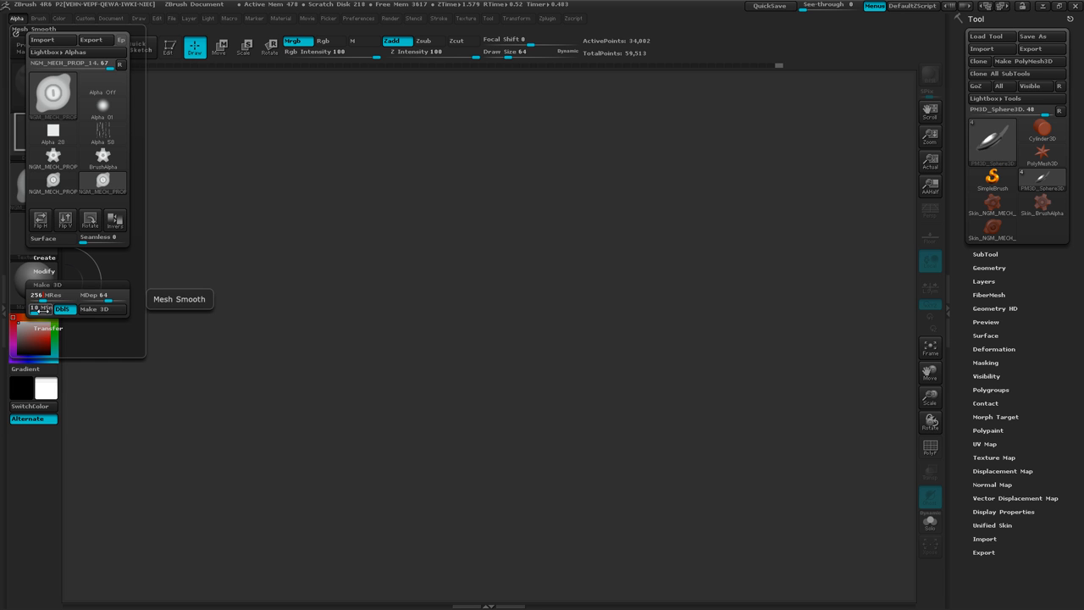
click(101, 310)
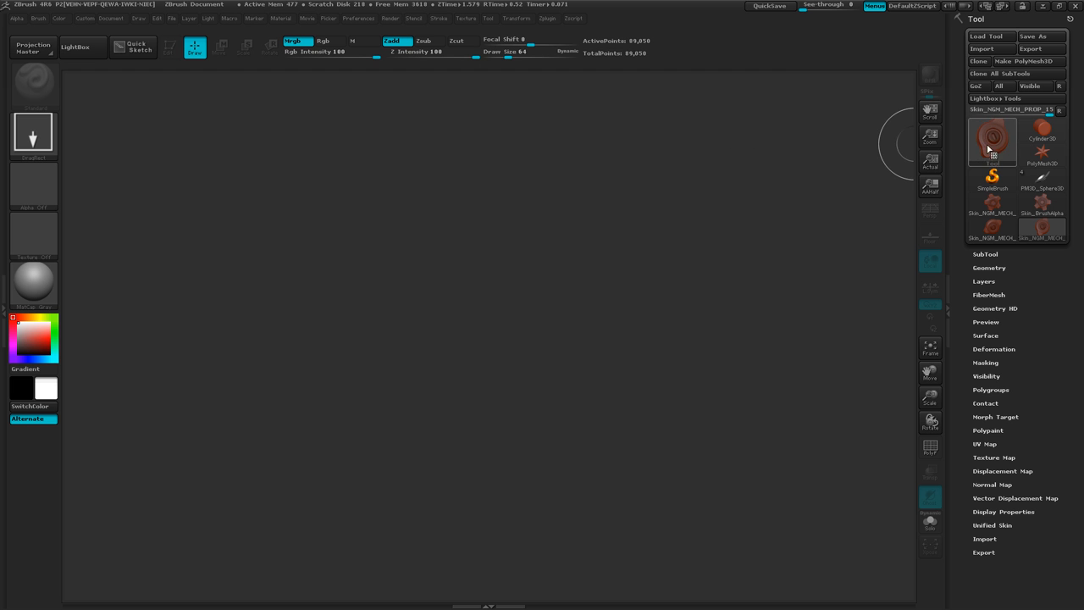
Place the double-sided mesh on the canvas to inspect its sides in Edit mode, and clear the canvas.
mouse_move(994, 145)
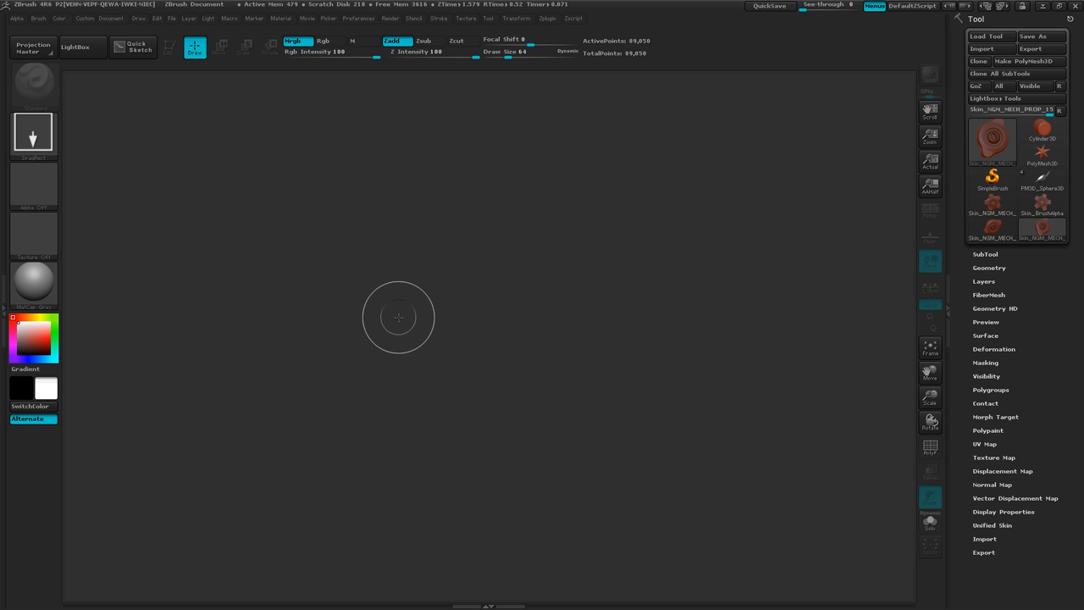
drag(398, 317, 569, 277)
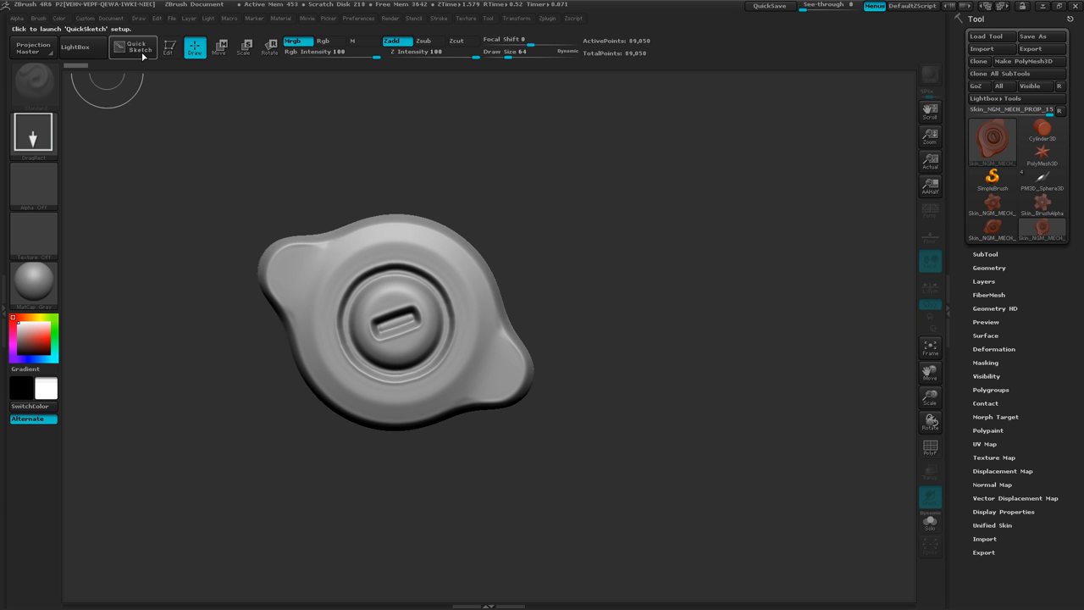
click(169, 49)
drag(241, 316, 313, 277)
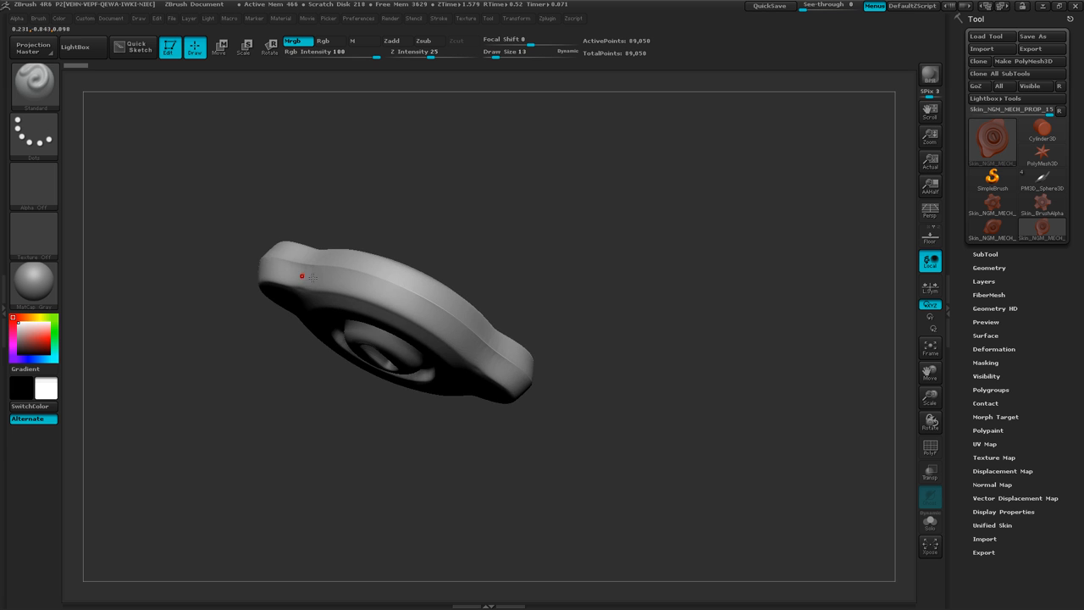
drag(287, 317, 313, 310)
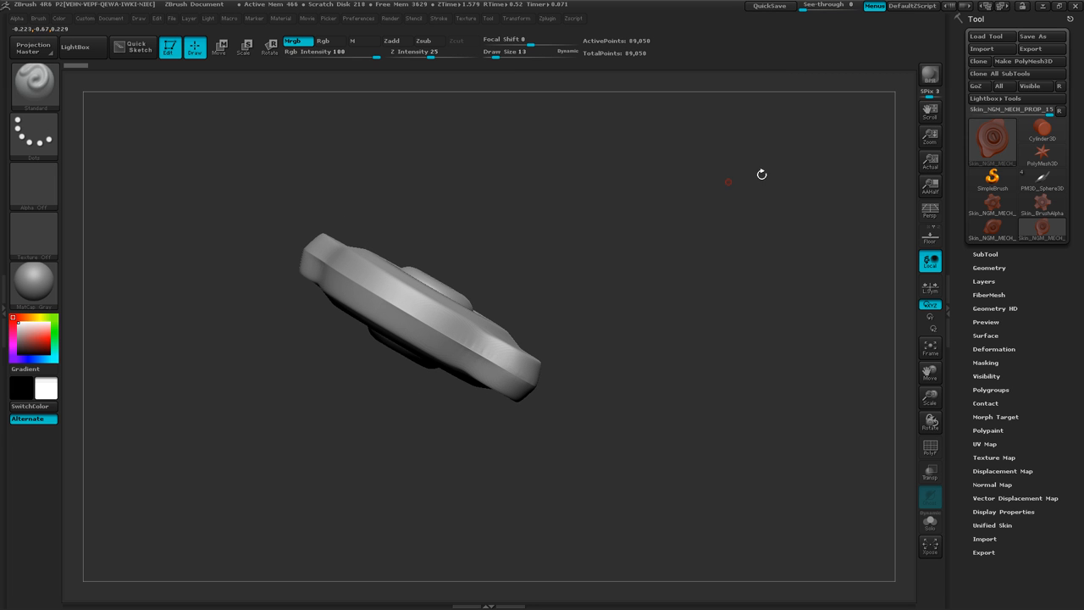
click(169, 48)
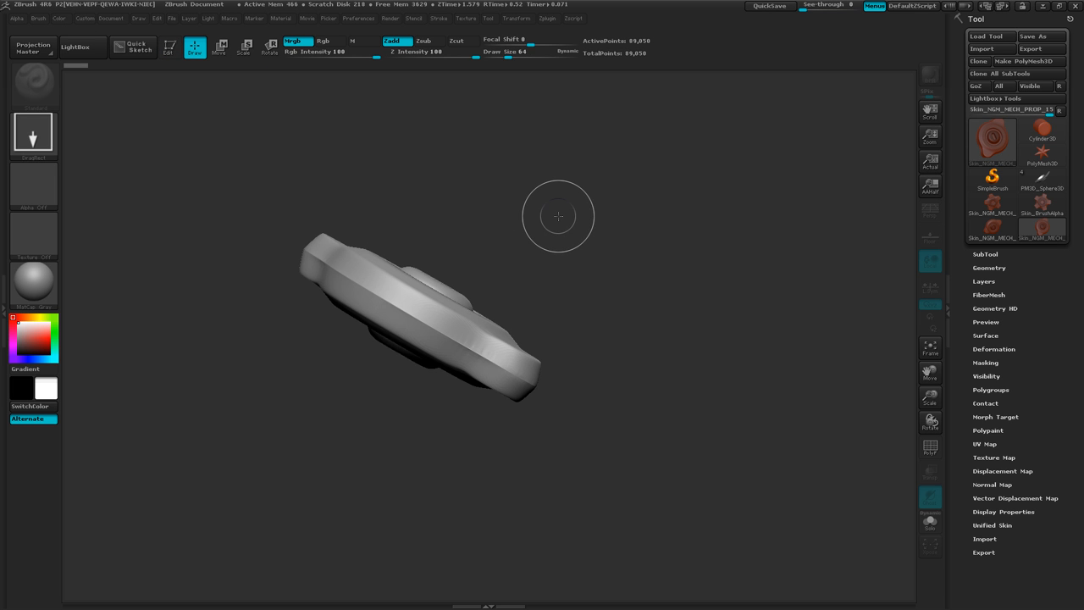
key(ctrl+n)
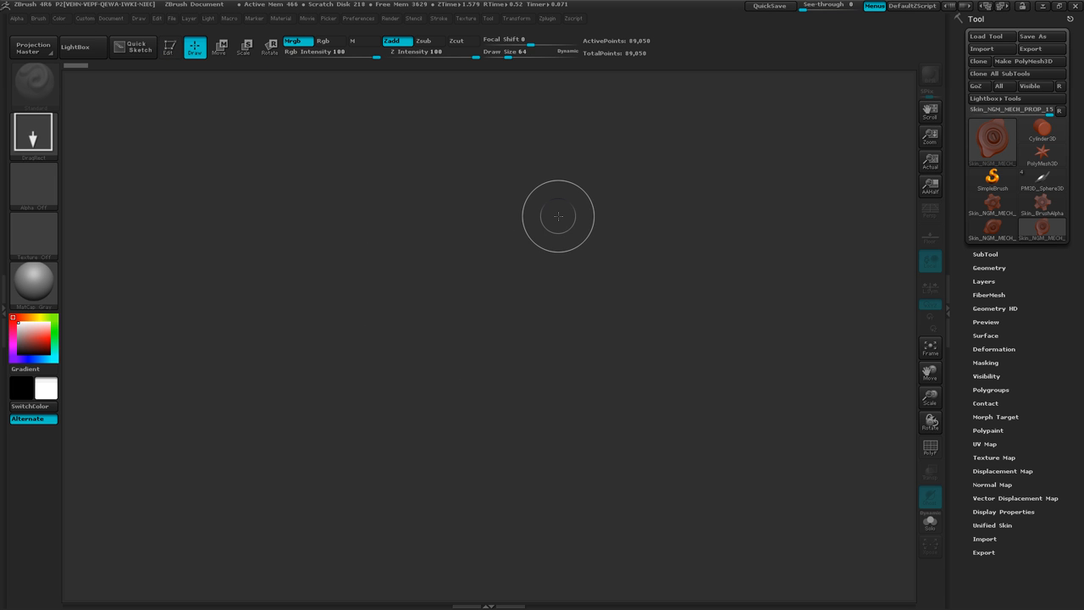
click(17, 19)
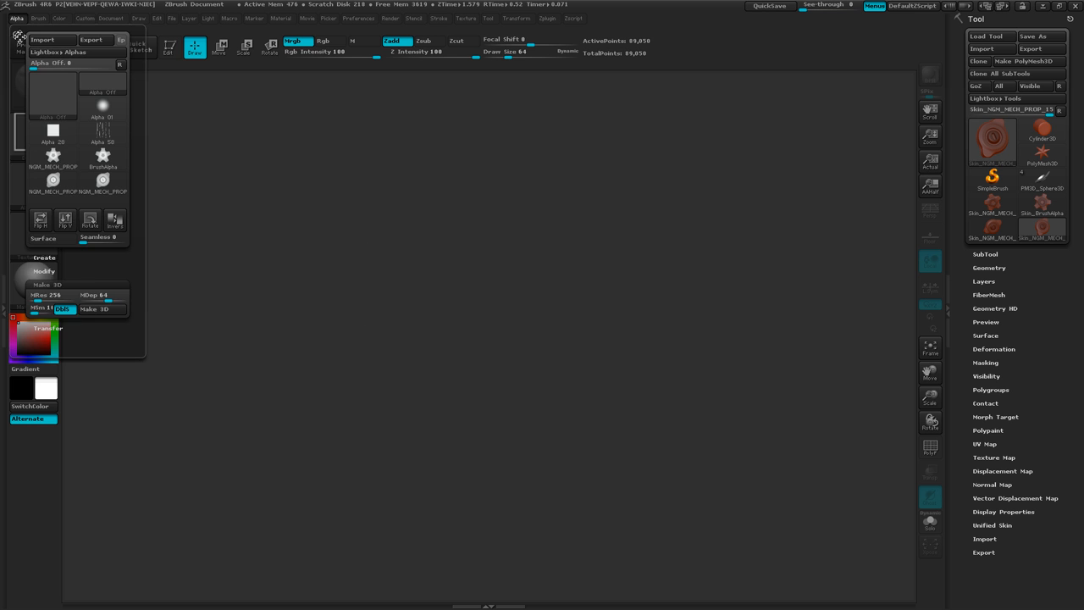
click(95, 309)
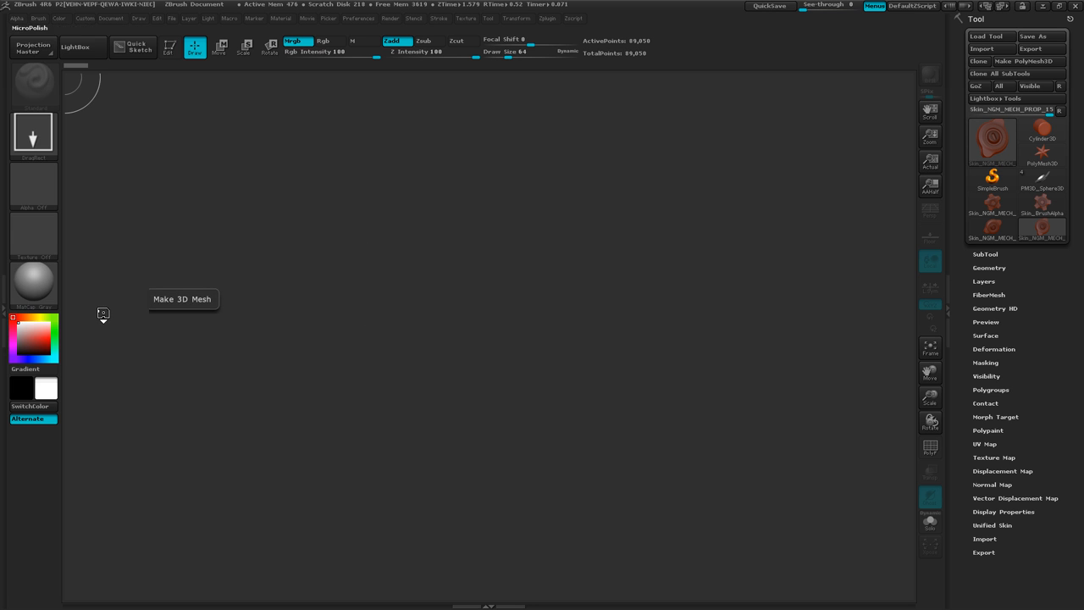
drag(392, 308, 537, 307)
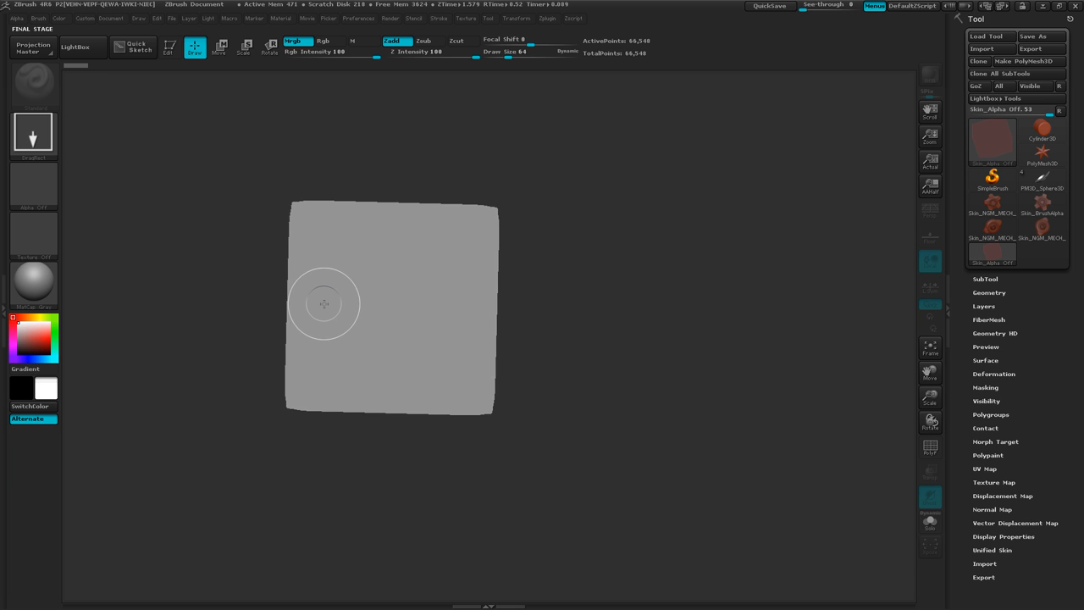
key(ctrl+n)
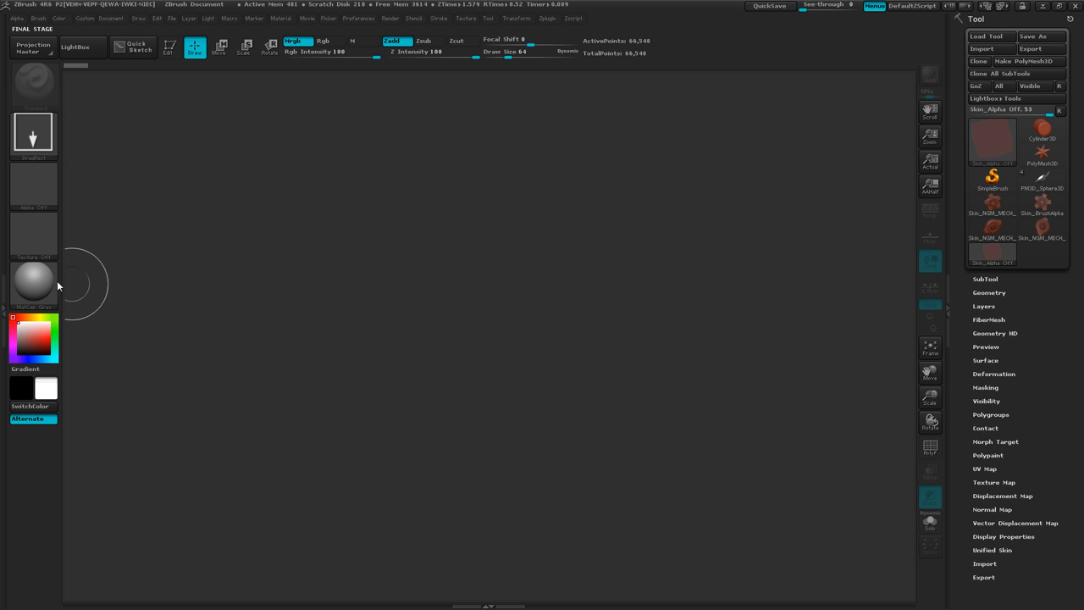
Convert the NGM_MECH_PROP_14 alpha into a 3D mesh with Double Sided off, and place it on the canvas in Edit mode.
click(35, 193)
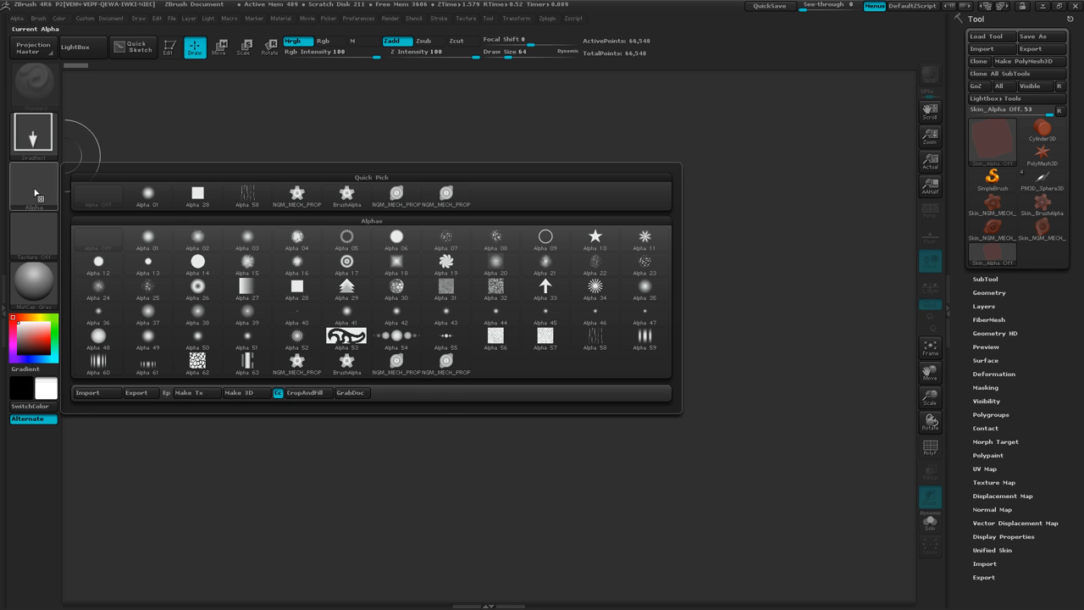
click(395, 198)
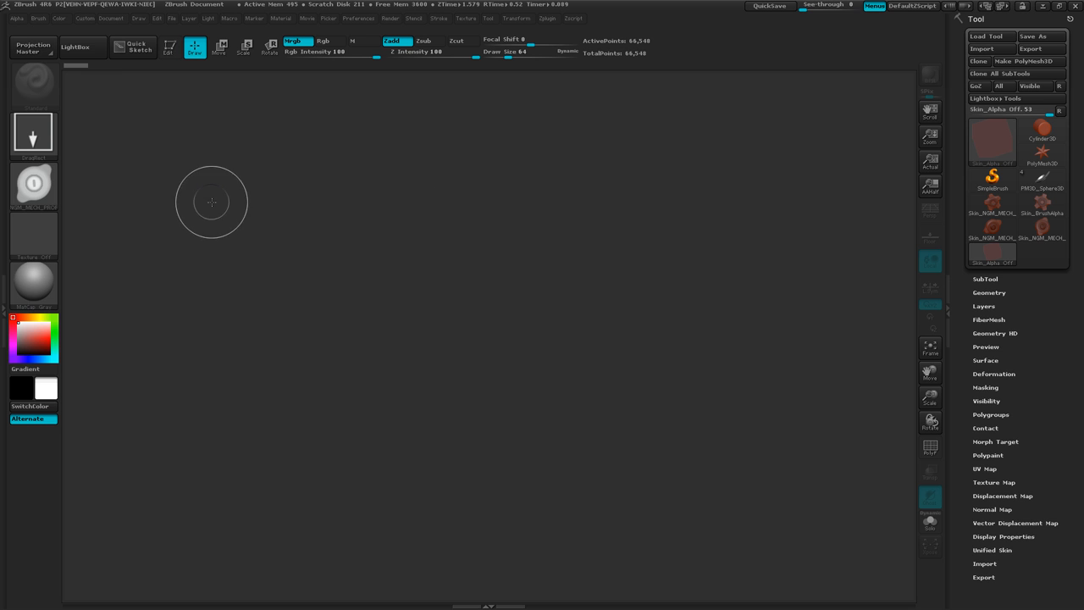
click(17, 19)
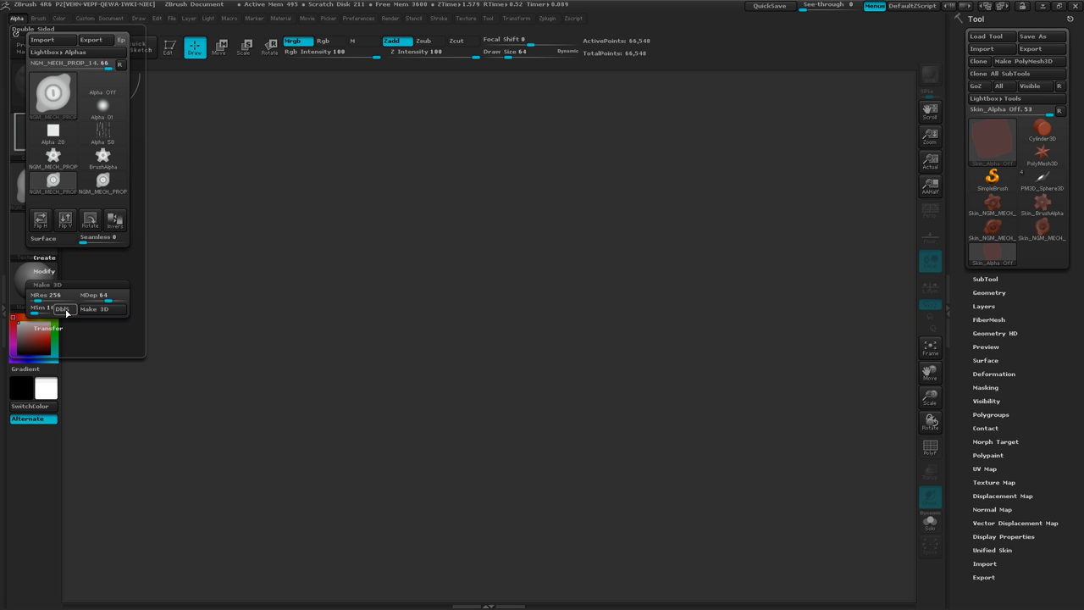
click(105, 310)
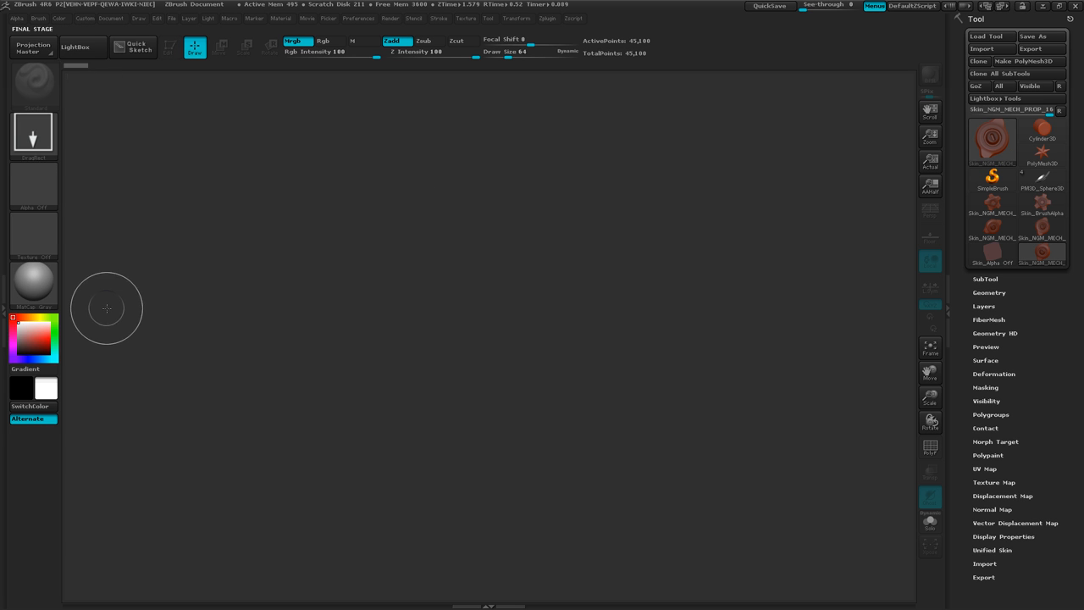
drag(388, 311, 508, 320)
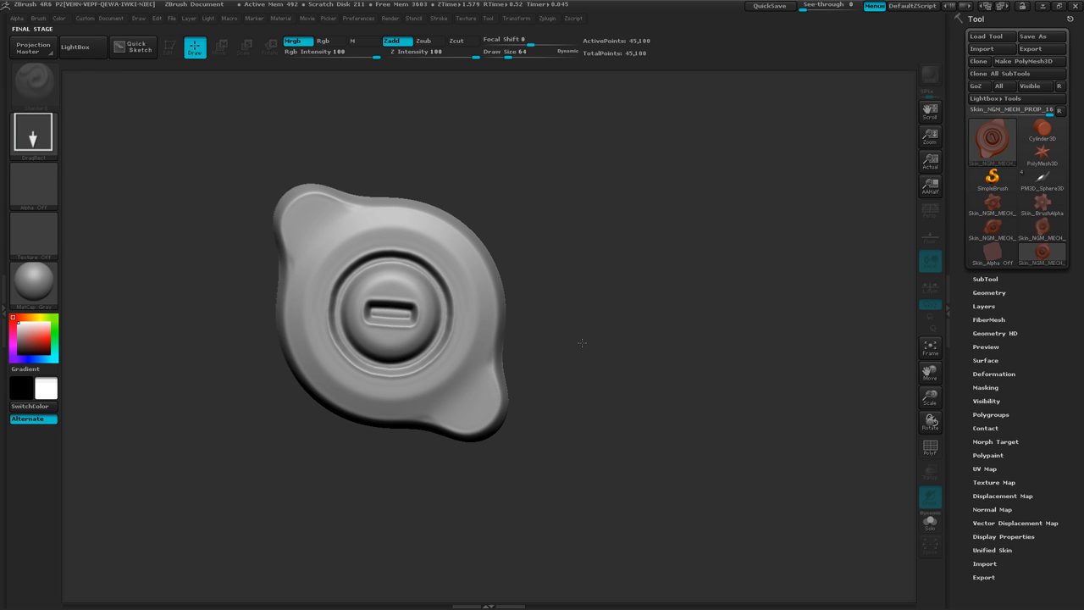
click(169, 57)
Examine the front, side profile and back of the single-sided mesh from several angles.
mouse_move(247, 372)
mouse_down()
mouse_move(262, 370)
mouse_move(306, 293)
mouse_move(295, 279)
mouse_move(283, 296)
mouse_move(244, 220)
mouse_up()
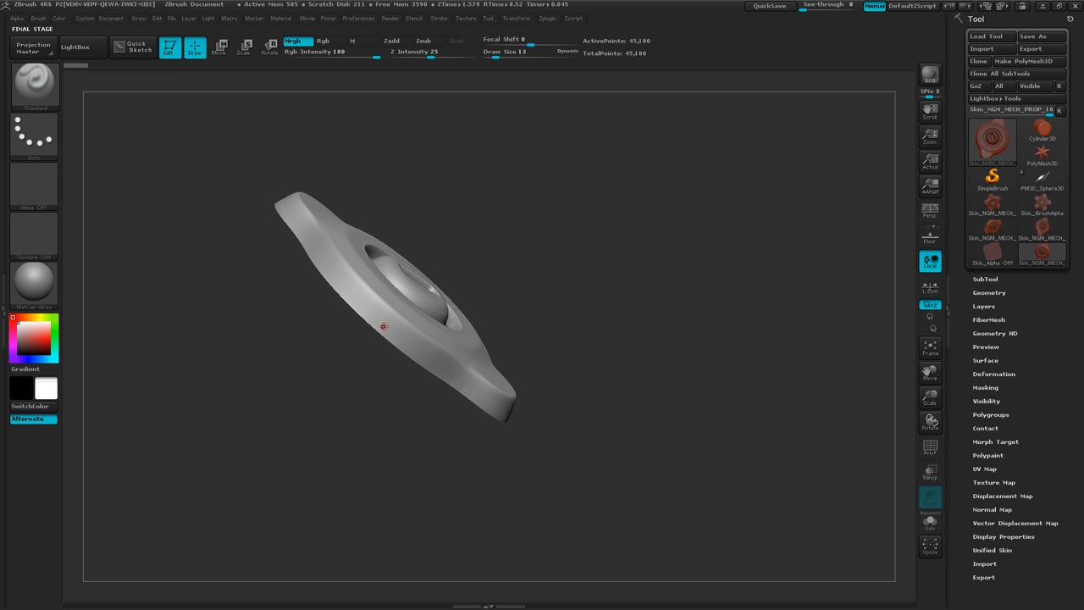
drag(242, 315, 210, 226)
mouse_move(264, 279)
mouse_down()
mouse_move(274, 285)
mouse_move(266, 261)
mouse_up()
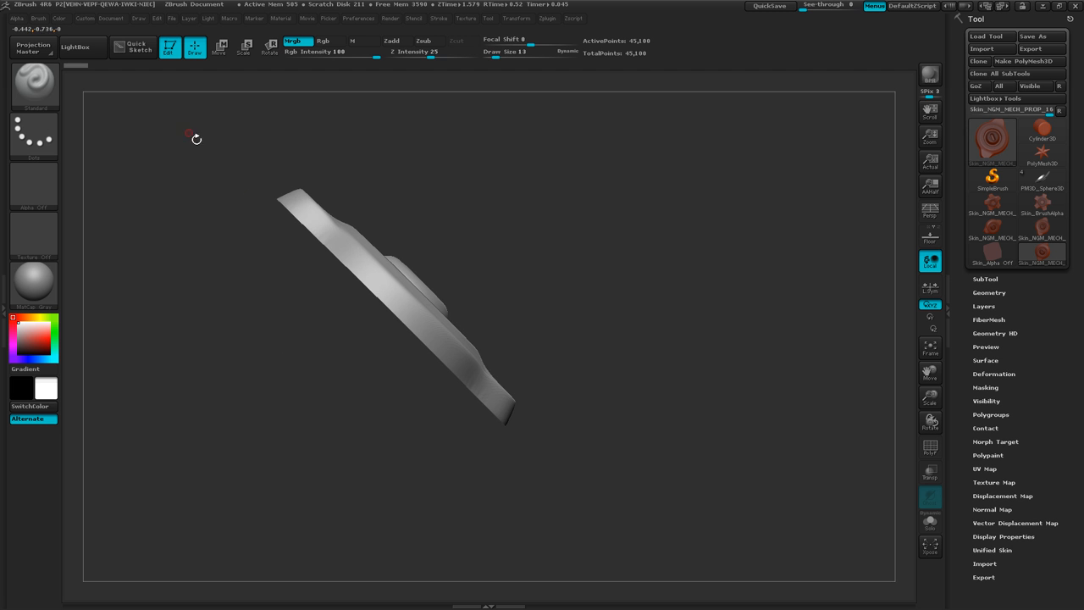
drag(517, 435, 399, 285)
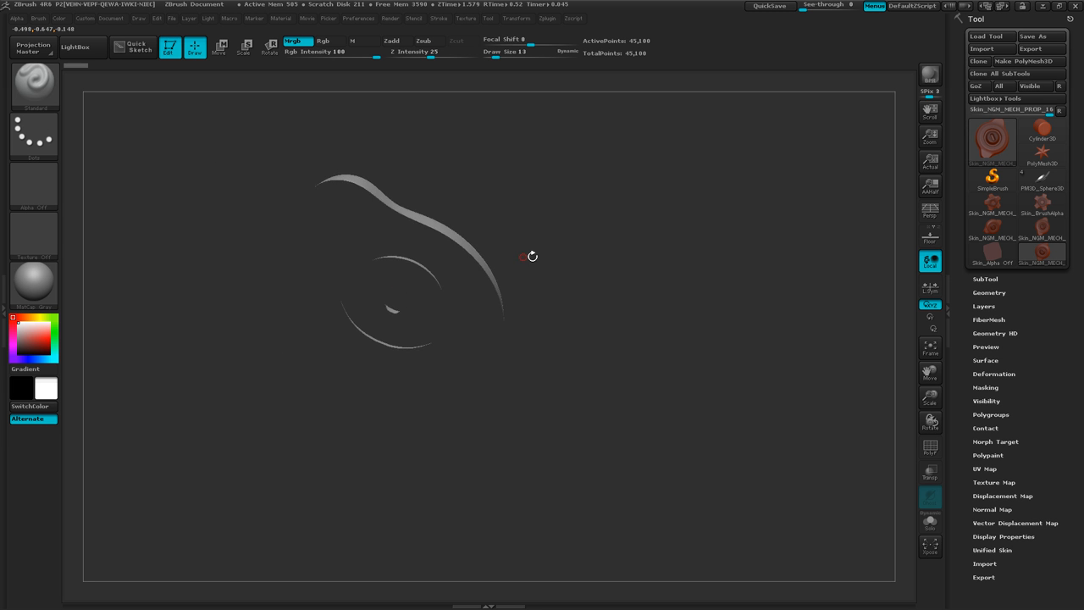
drag(532, 256, 401, 303)
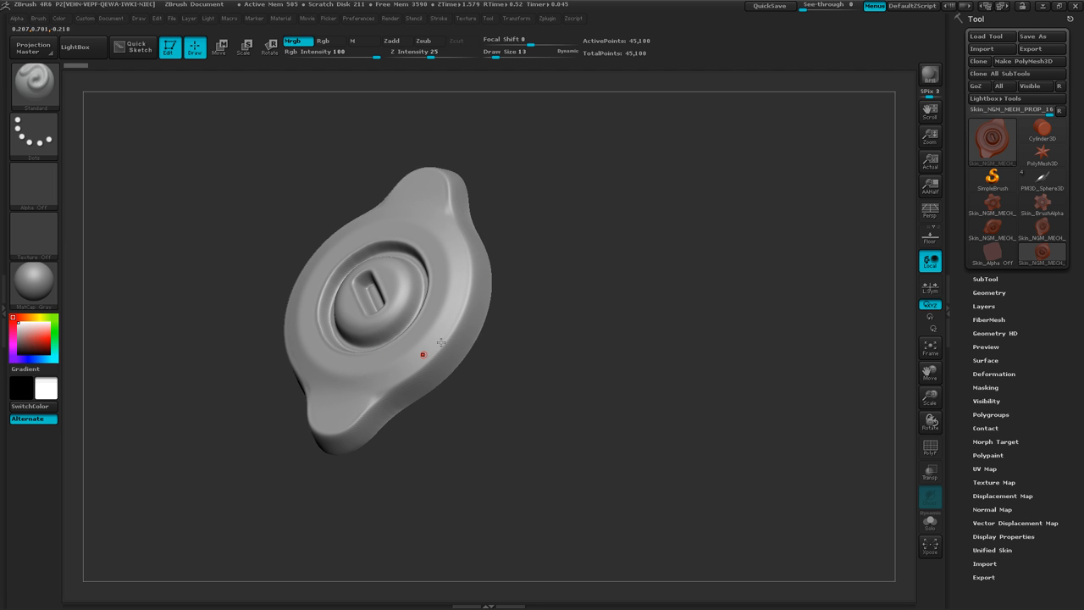
drag(506, 312, 515, 336)
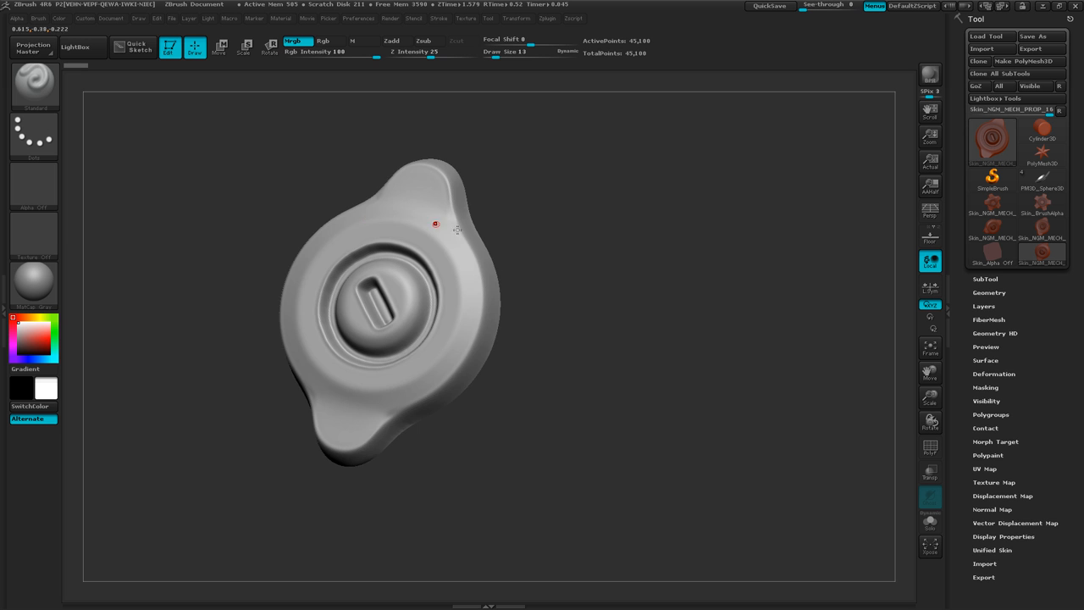
drag(477, 259, 449, 254)
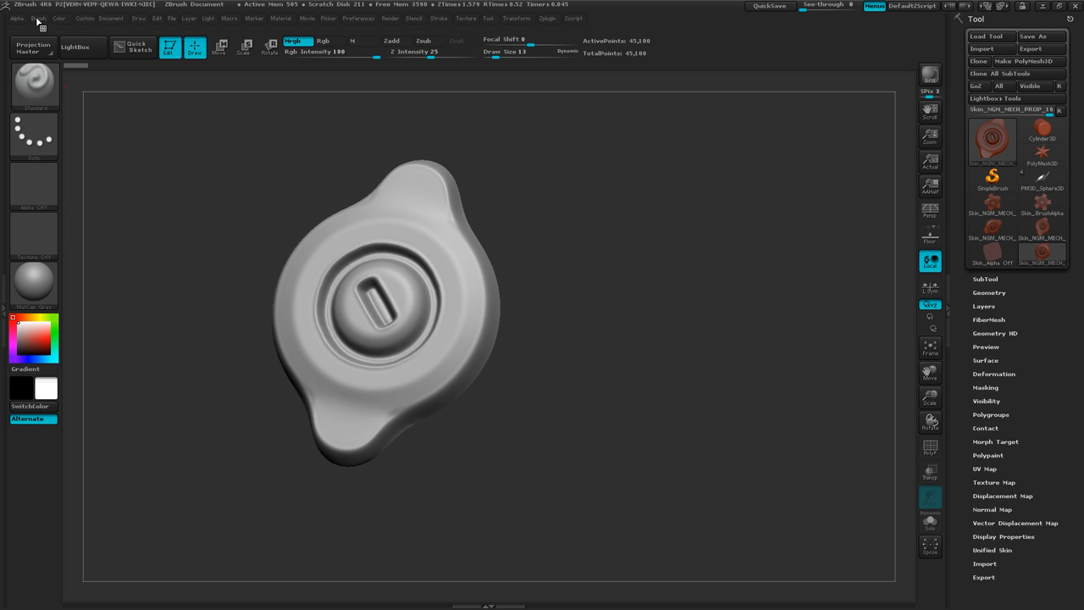
click(37, 83)
mouse_move(519, 308)
mouse_down()
mouse_move(548, 256)
mouse_move(519, 250)
mouse_up()
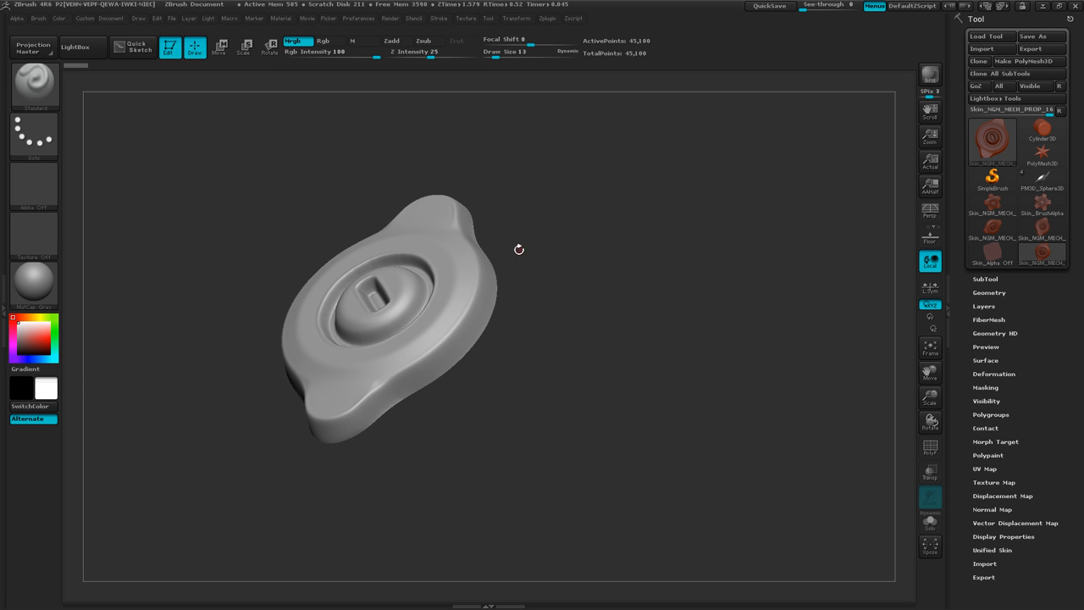